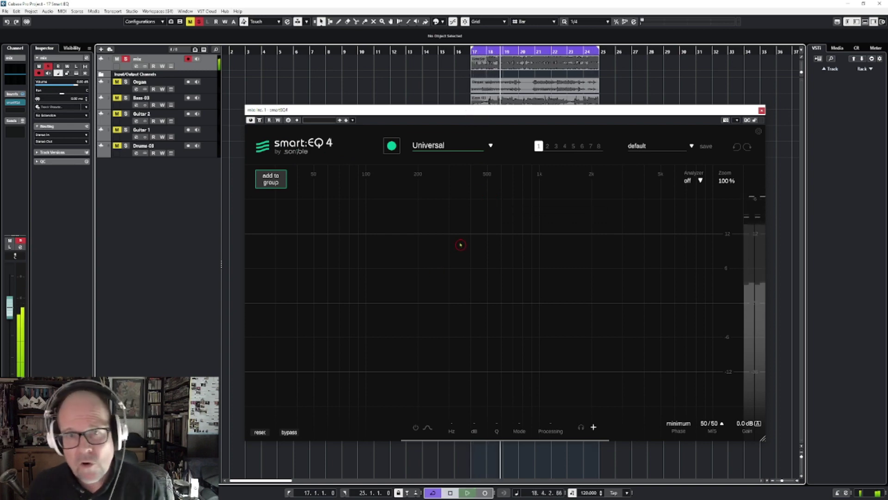
Stop the mix playback, leaving smart:EQ 4 with an empty curve on the Universal profile.
key(space)
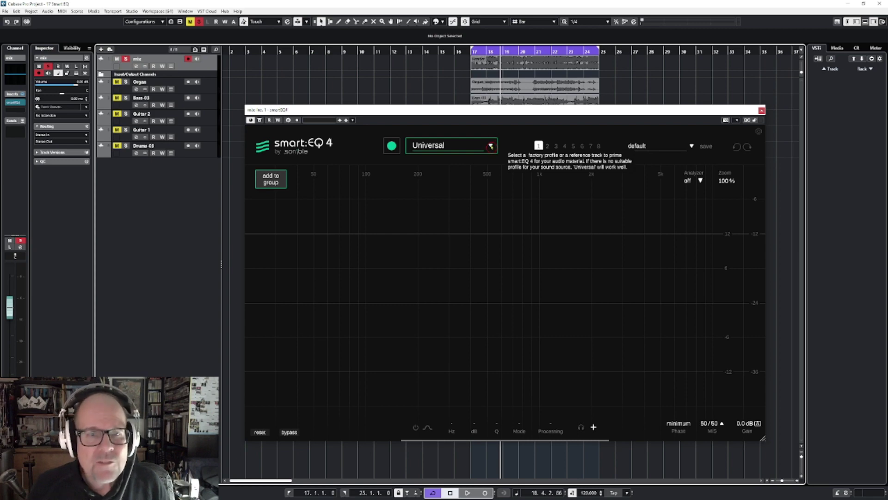
click(490, 146)
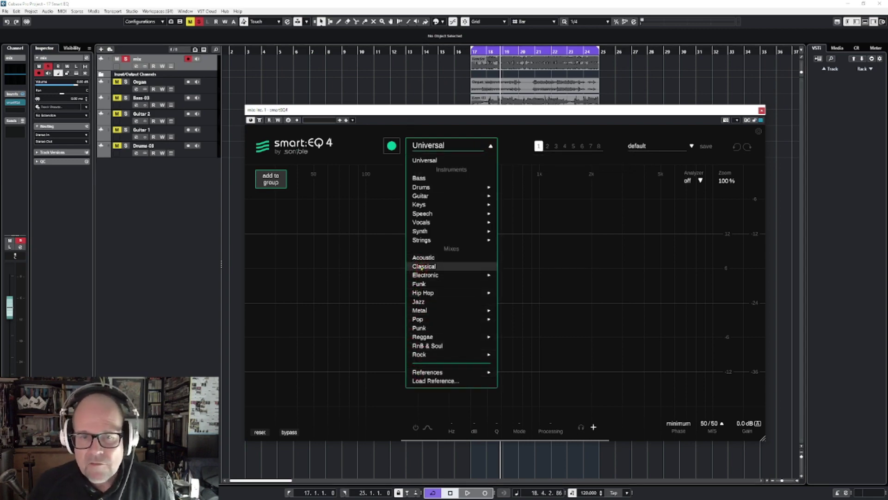
click(513, 139)
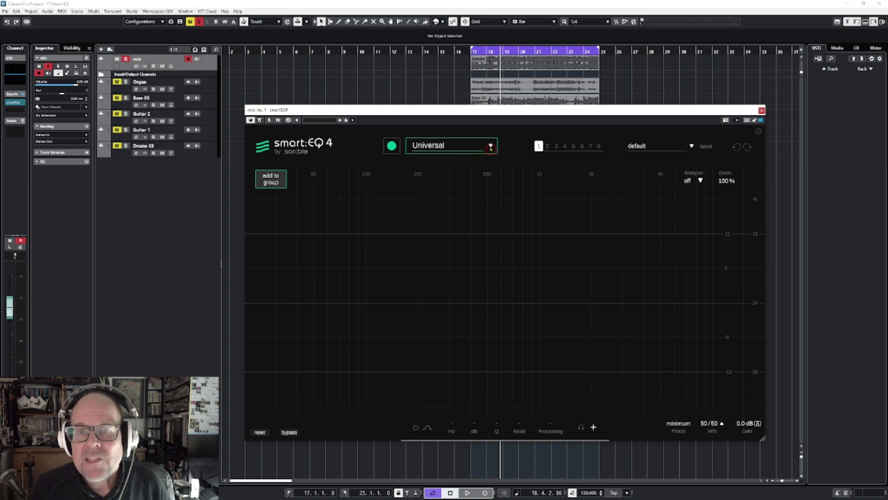
mouse_move(490, 148)
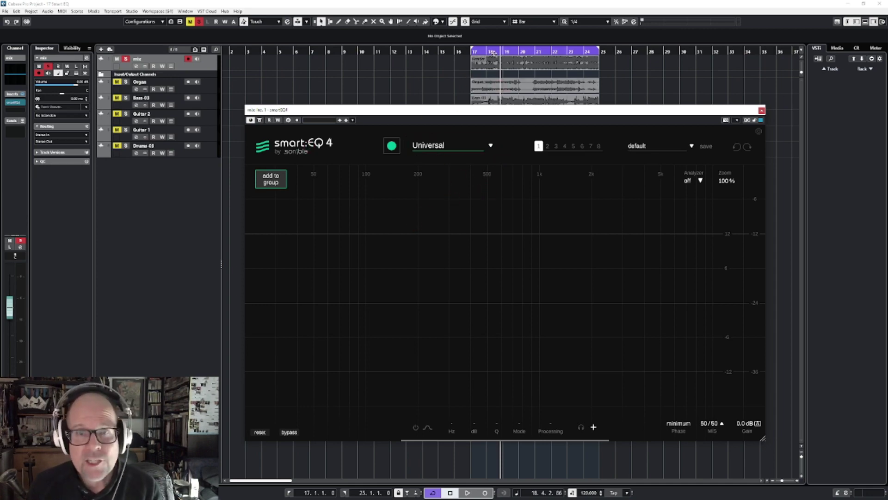
key(space)
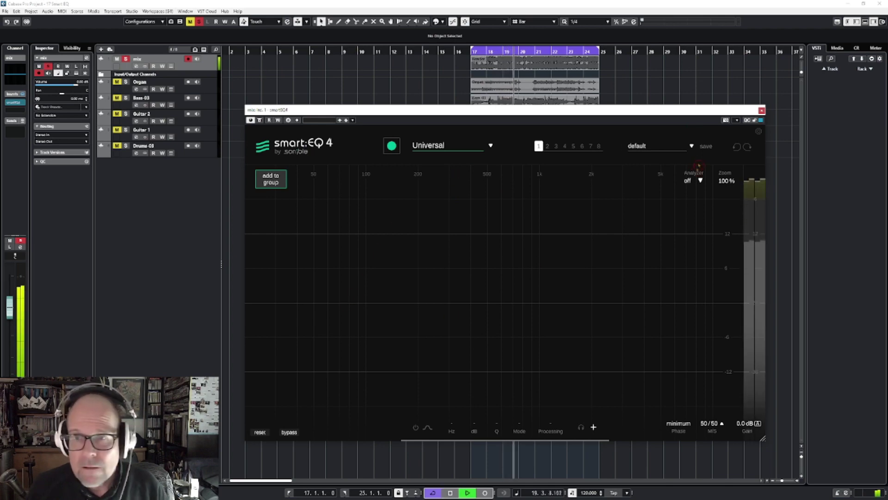
Turn on the spectrum analyzer and add a low band boosted around 68 Hz.
click(696, 179)
click(691, 189)
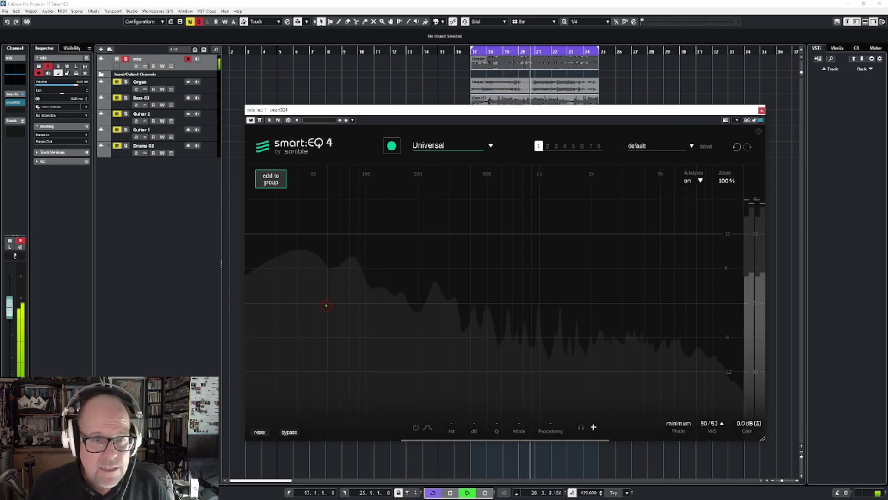
double_click(326, 306)
mouse_move(327, 304)
mouse_down()
mouse_move(336, 188)
mouse_move(328, 332)
mouse_move(331, 310)
mouse_up()
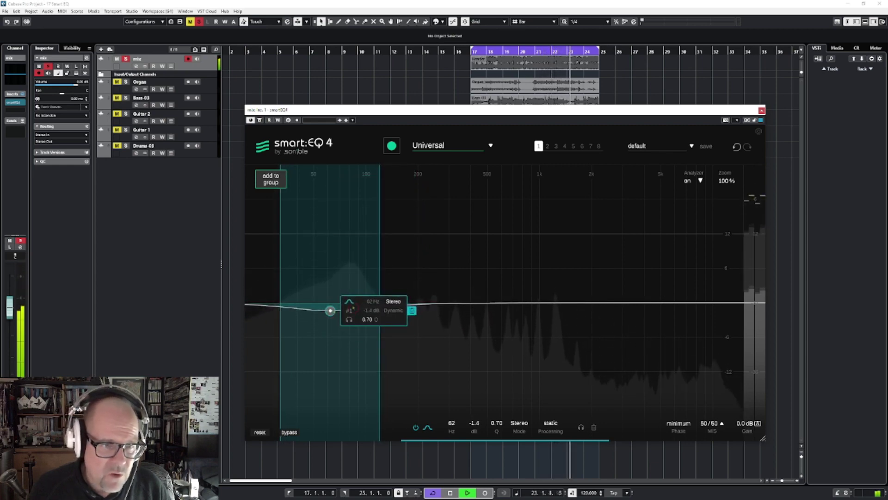
Add a high band near 6.8 kHz and a mid band at 464 Hz, -0.4 dB.
double_click(615, 305)
drag(615, 305, 685, 316)
double_click(503, 291)
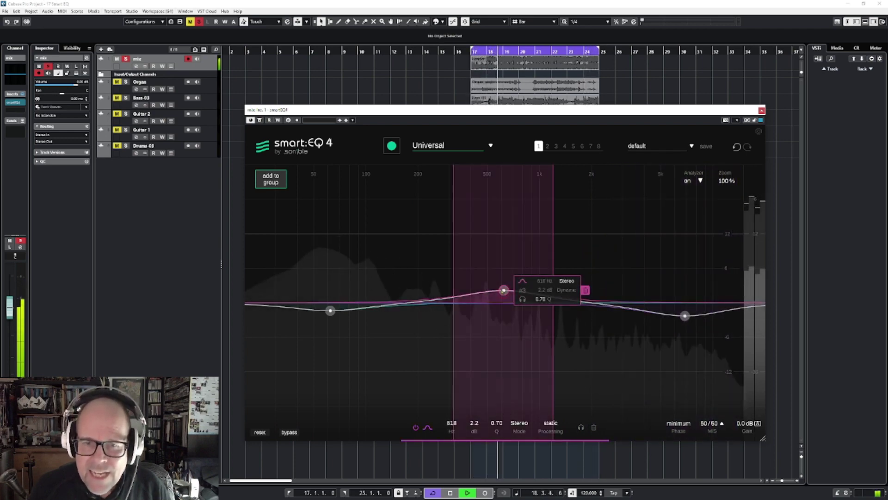
drag(503, 290, 482, 304)
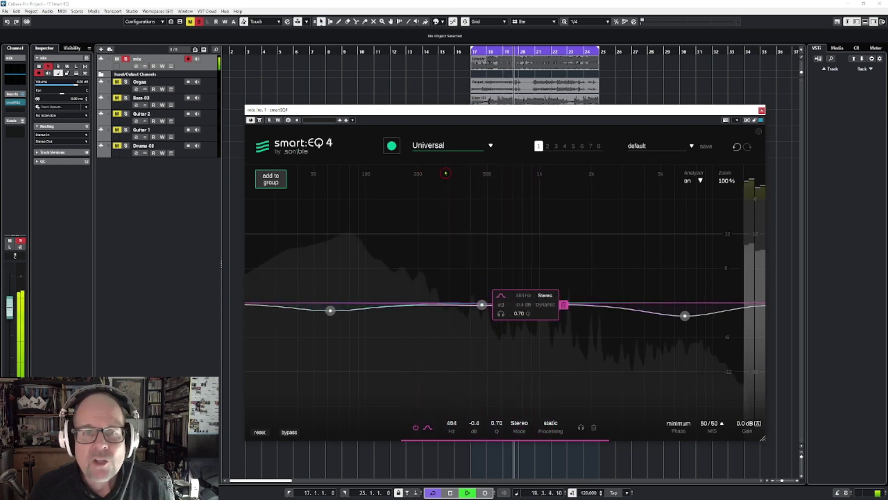
Stop playback, move the low band to 71 Hz, and set the high band to 7.2 kHz, +1.3 dB.
key(space)
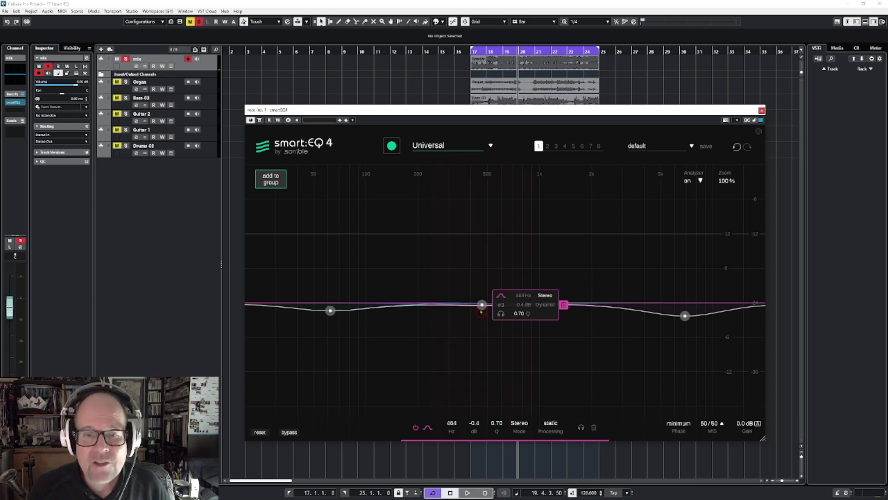
click(330, 310)
mouse_move(330, 310)
mouse_down()
mouse_move(340, 186)
mouse_move(318, 309)
mouse_move(334, 305)
mouse_up()
drag(684, 316, 688, 295)
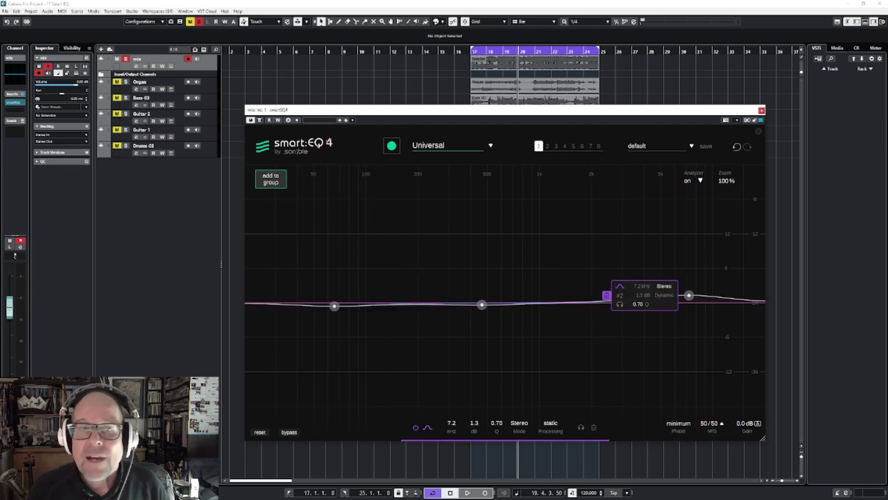
Reset smart:EQ 4 to clear all manual bands and arm smart filter learning.
click(260, 431)
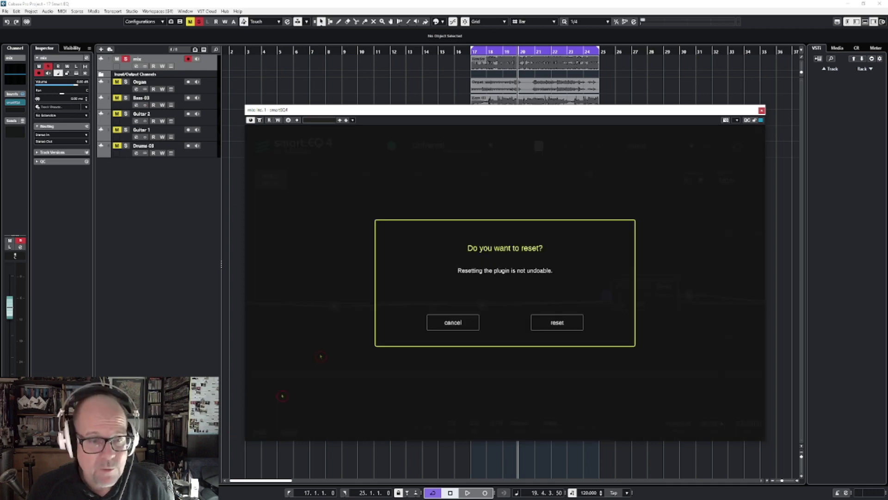
click(557, 320)
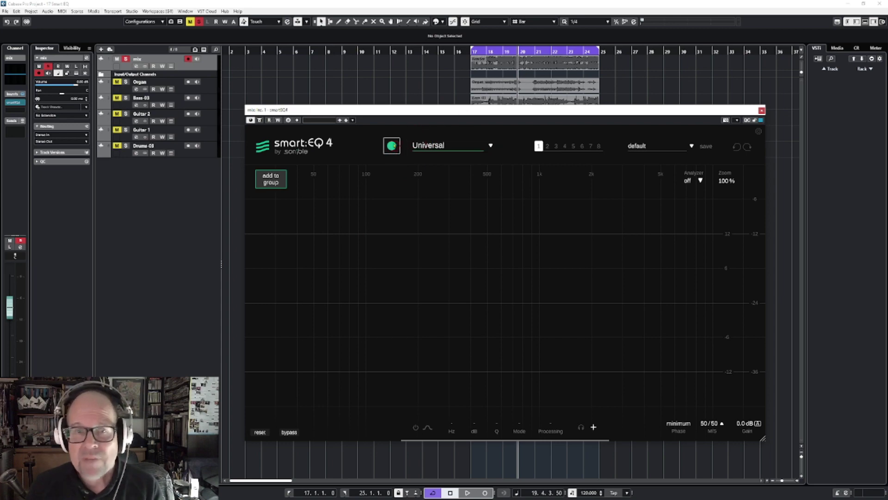
click(392, 146)
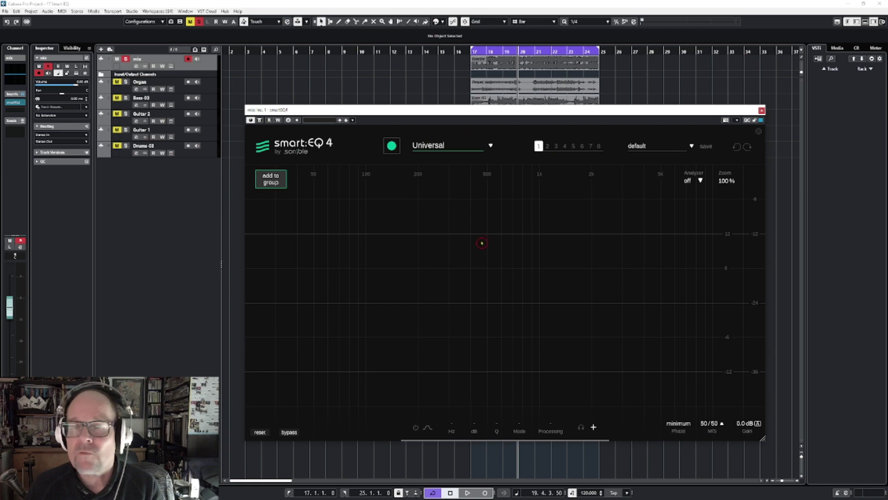
Play the mix to learn a smart filter at 600 Hz, then stop playback.
key(space)
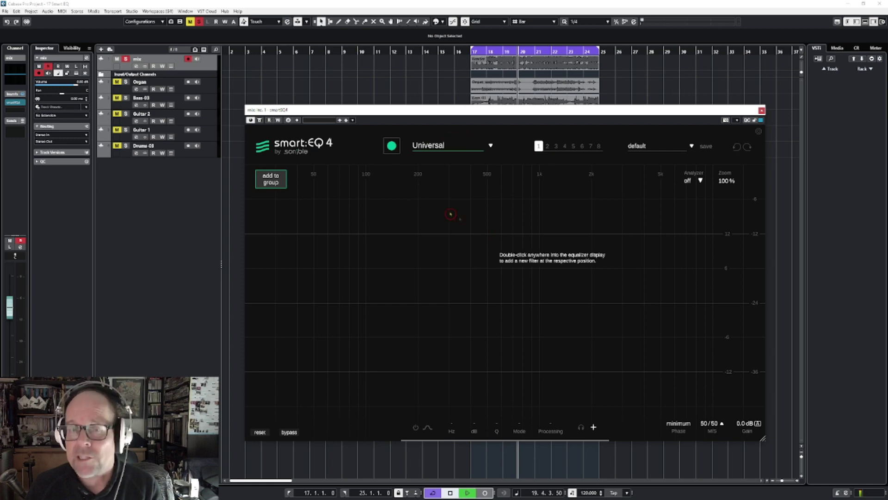
click(391, 146)
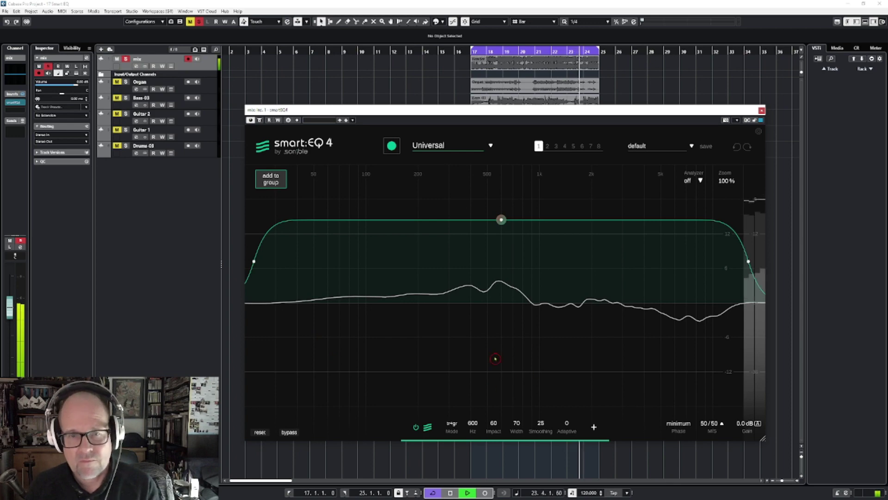
key(space)
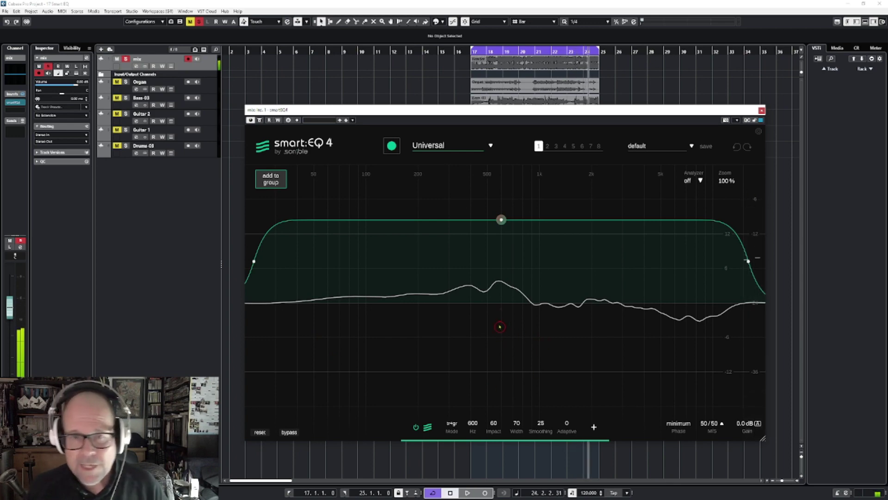
mouse_move(500, 218)
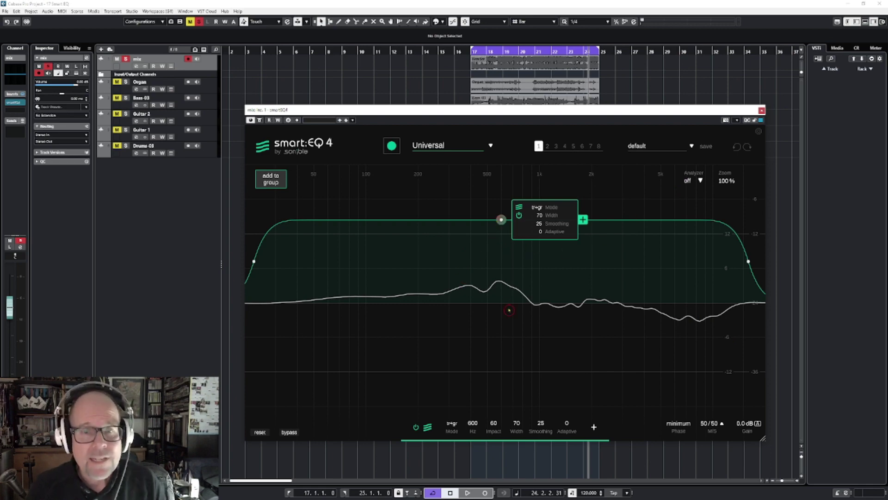
Play the mix, raise the smart filter's Impact to 100, and compare against bypass.
key(space)
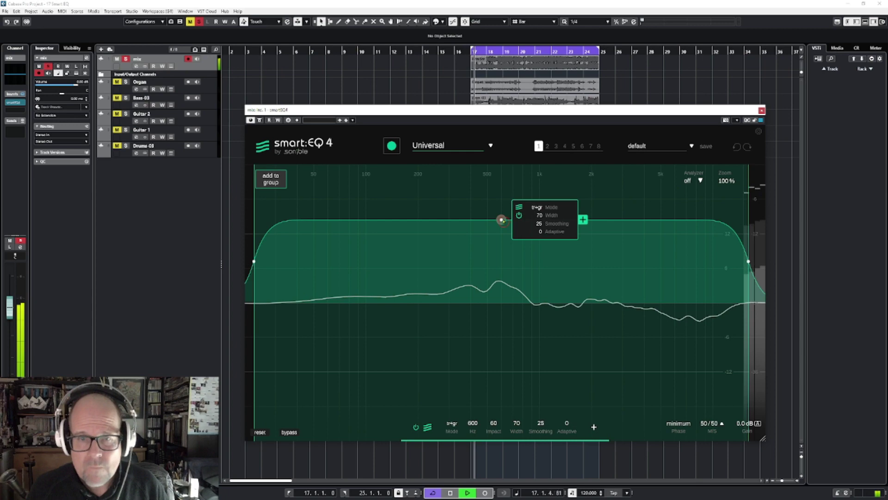
drag(501, 219, 500, 164)
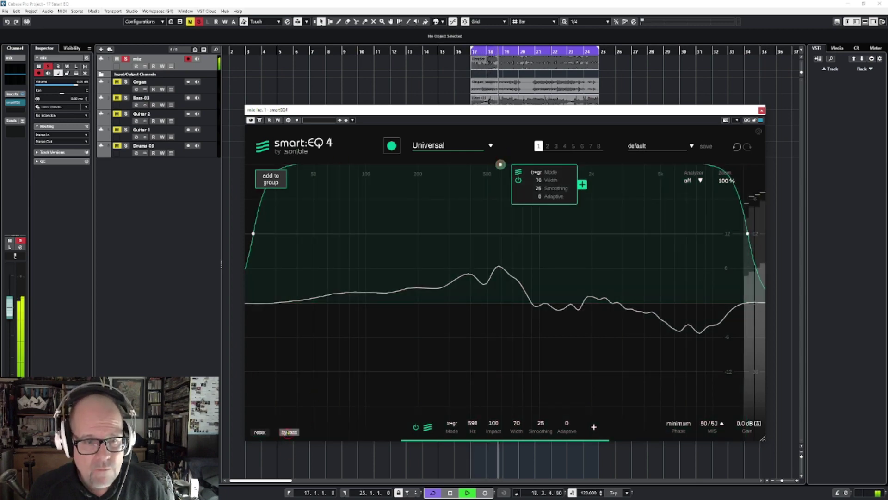
click(288, 432)
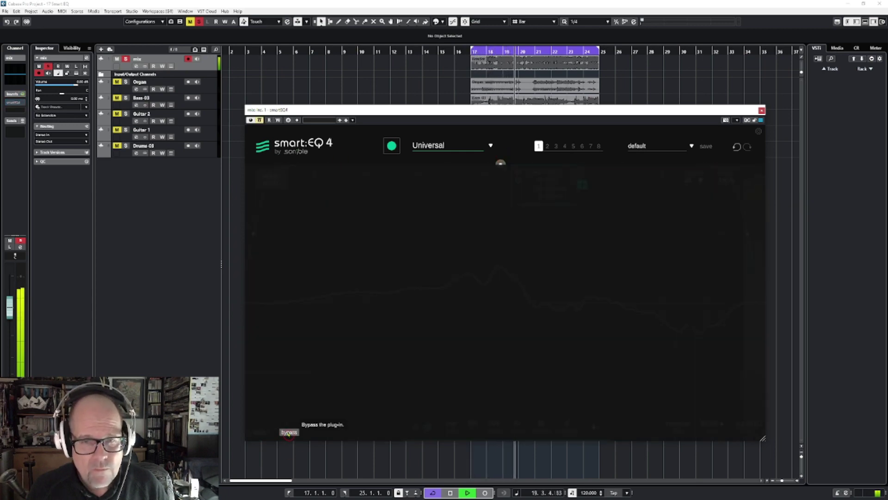
click(289, 432)
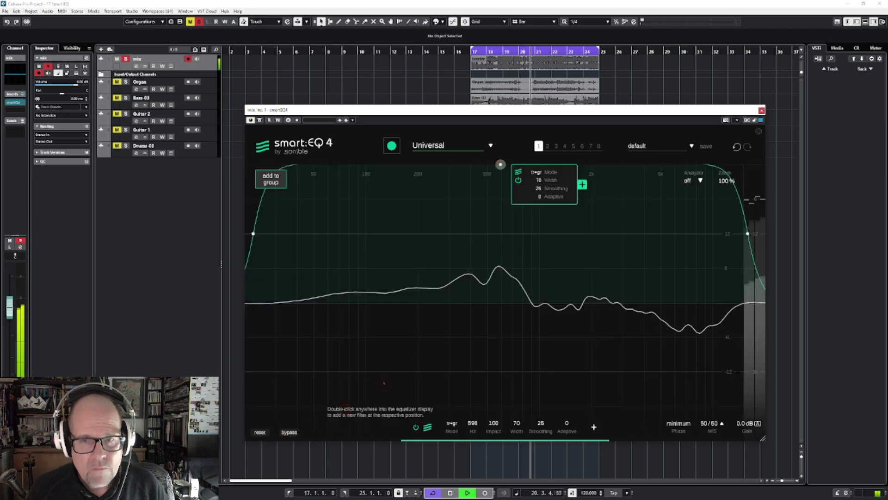
Lower the smart filter's Impact to 53, then below zero to -40 while playing.
drag(501, 164, 498, 229)
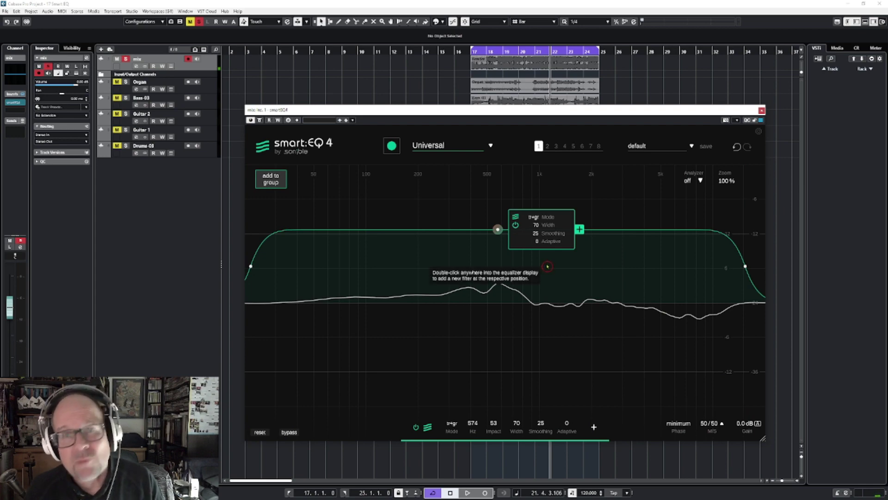
drag(498, 230, 502, 405)
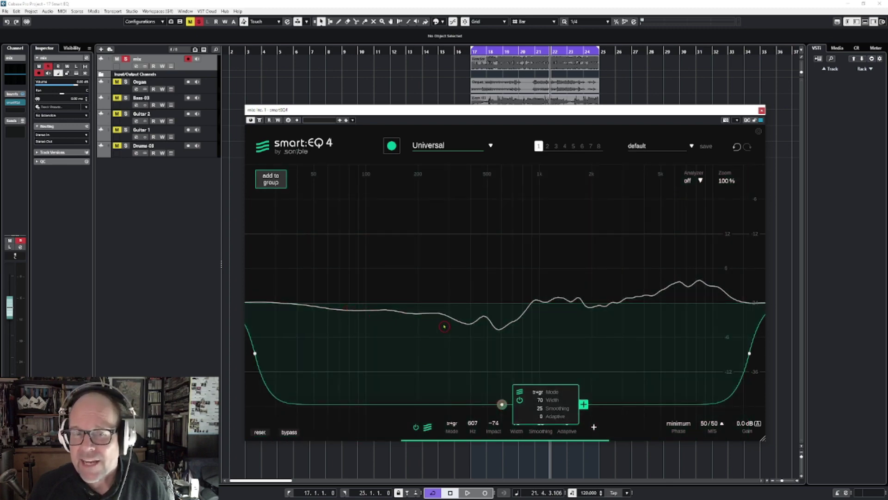
key(space)
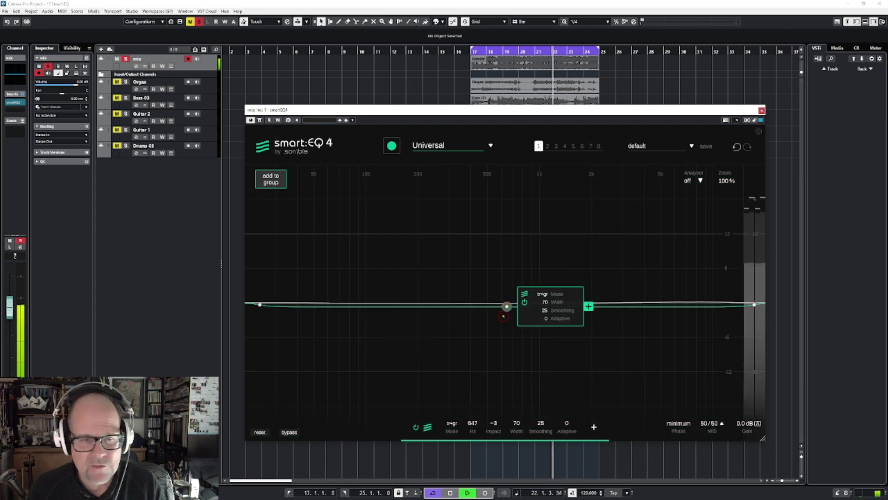
drag(506, 306, 510, 471)
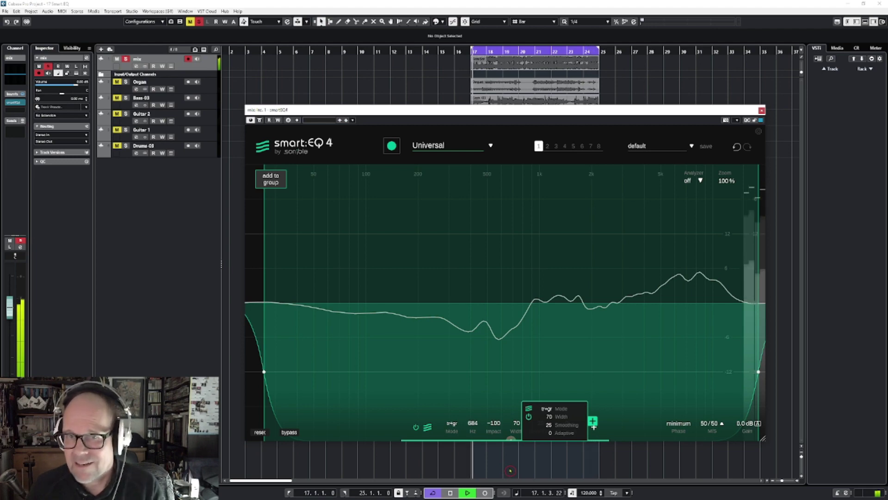
key(space)
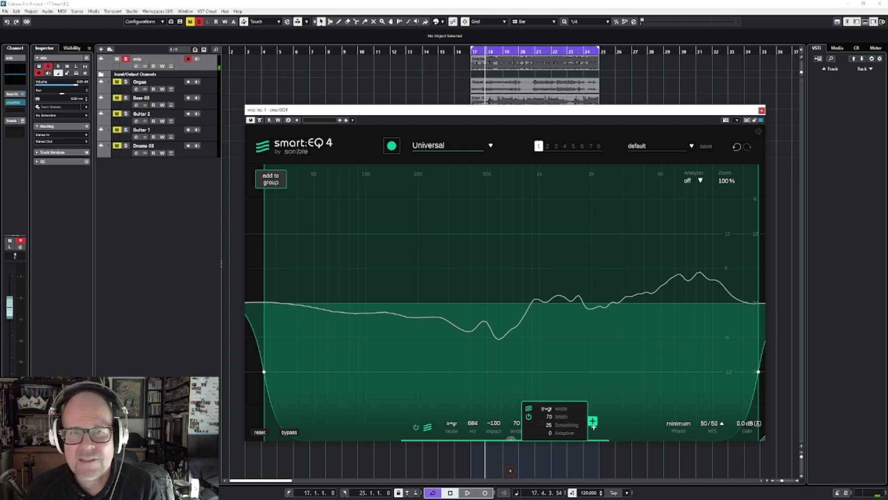
Replay the mix and raise Impact from -100 back up to 37, then stop.
key(space)
drag(509, 470, 512, 251)
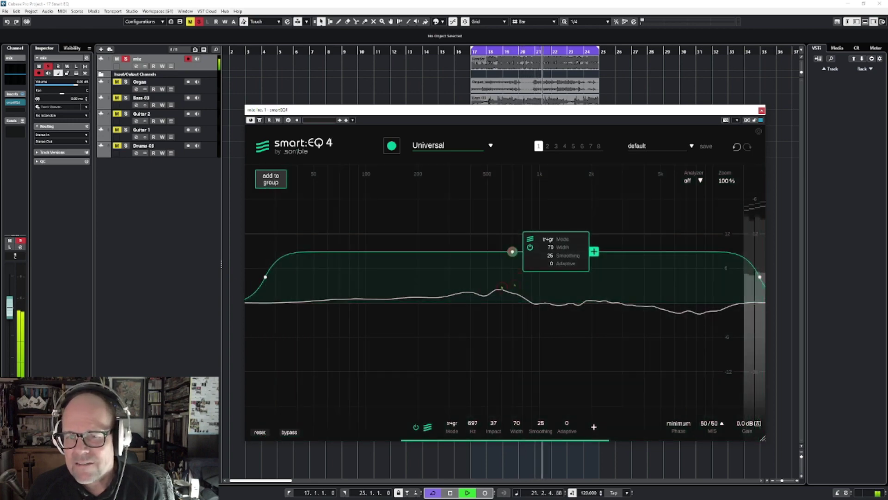
key(space)
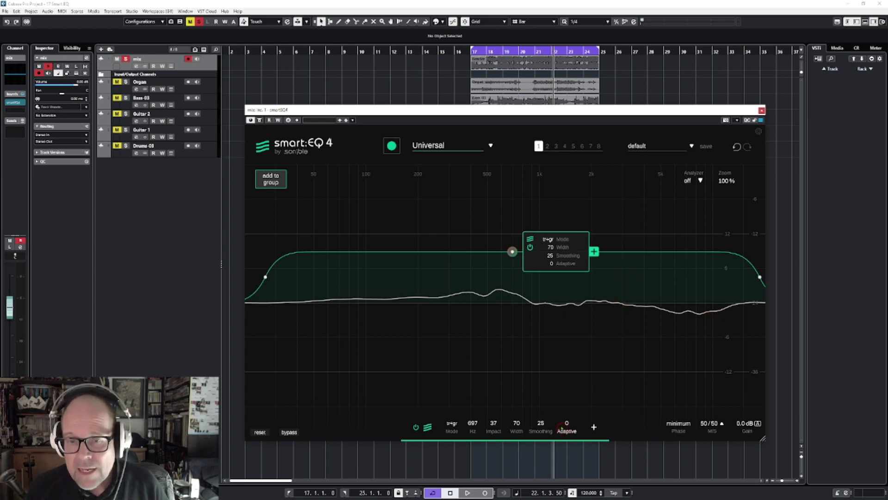
Try the smart filter's Smoothing at 0 and 100, then settle it at 48.
drag(541, 426, 541, 458)
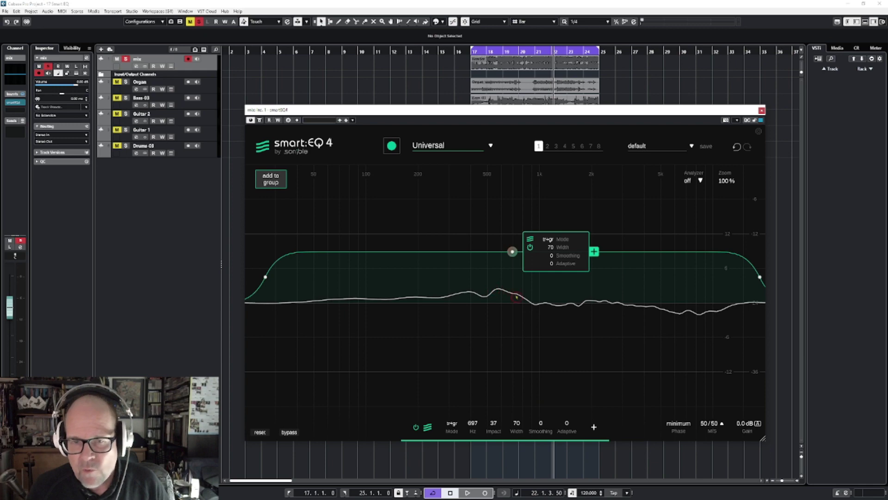
drag(541, 425, 548, 326)
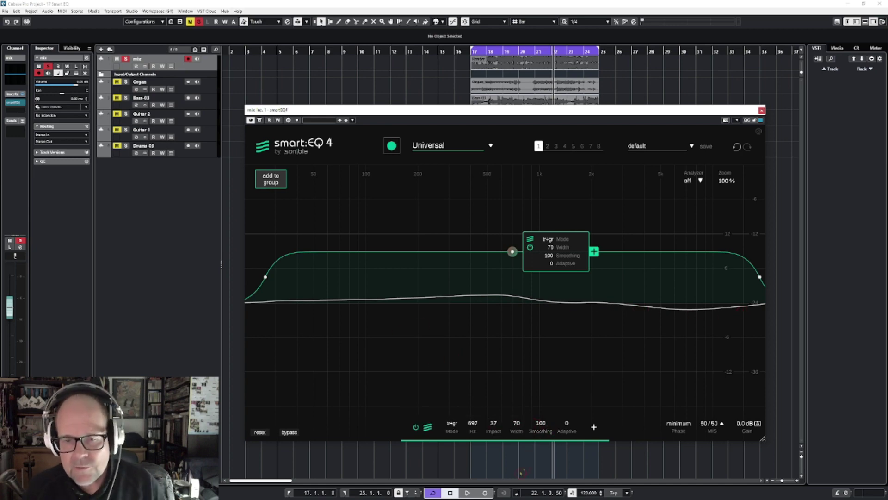
drag(544, 437, 540, 466)
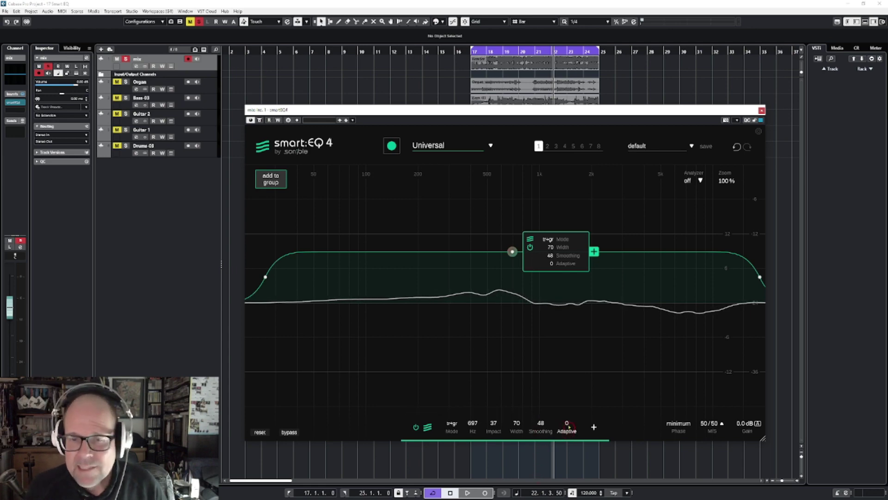
Sweep the smart filter's Adaptive amount while the mix plays, leaving it at 42.
drag(566, 424, 568, 323)
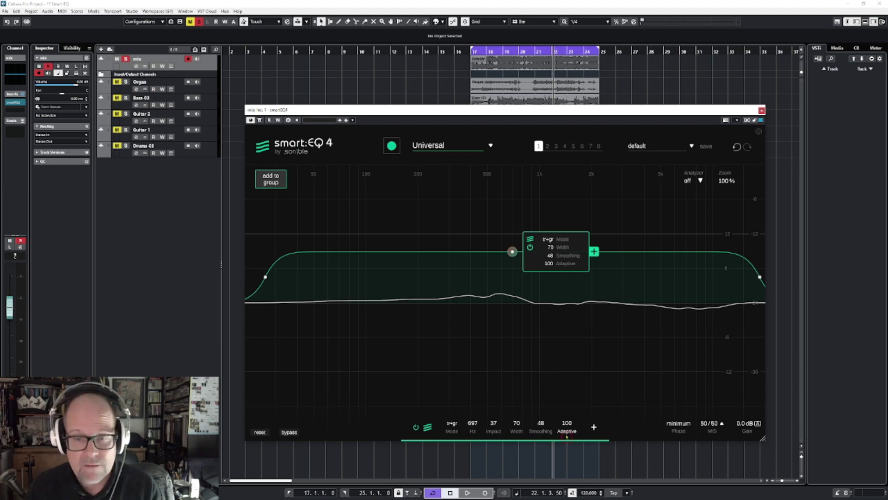
key(space)
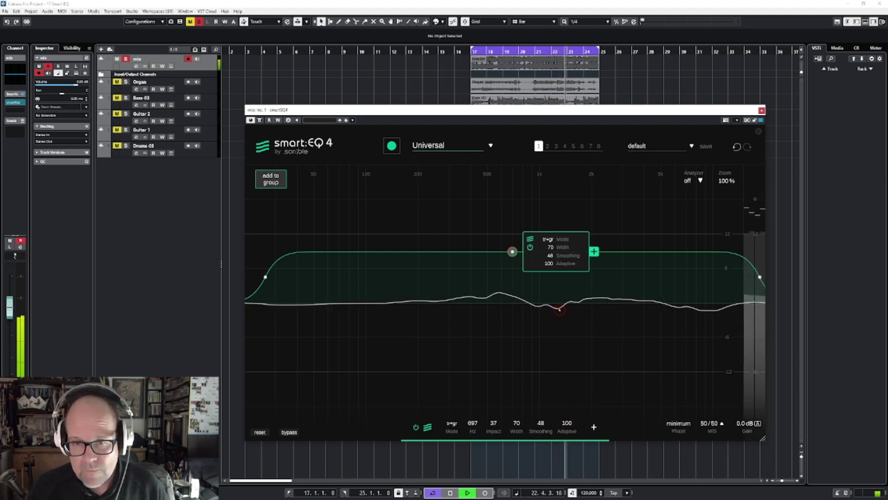
drag(567, 422, 559, 387)
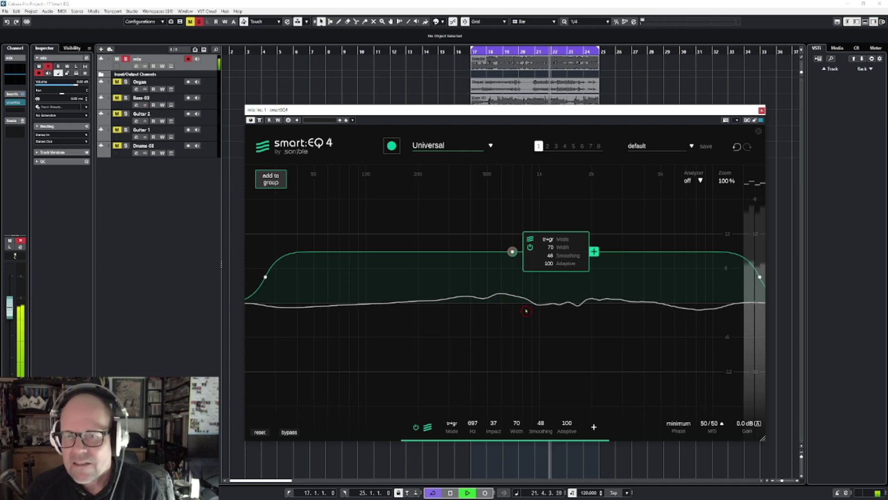
key(space)
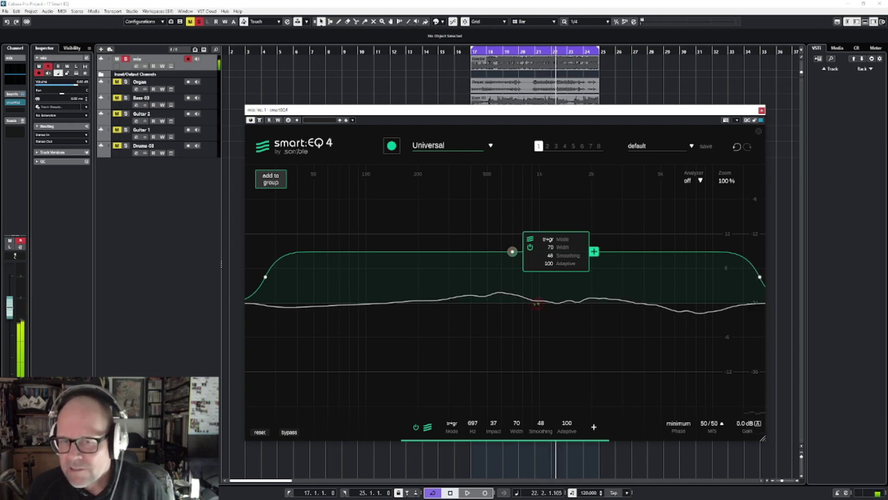
drag(566, 427, 565, 476)
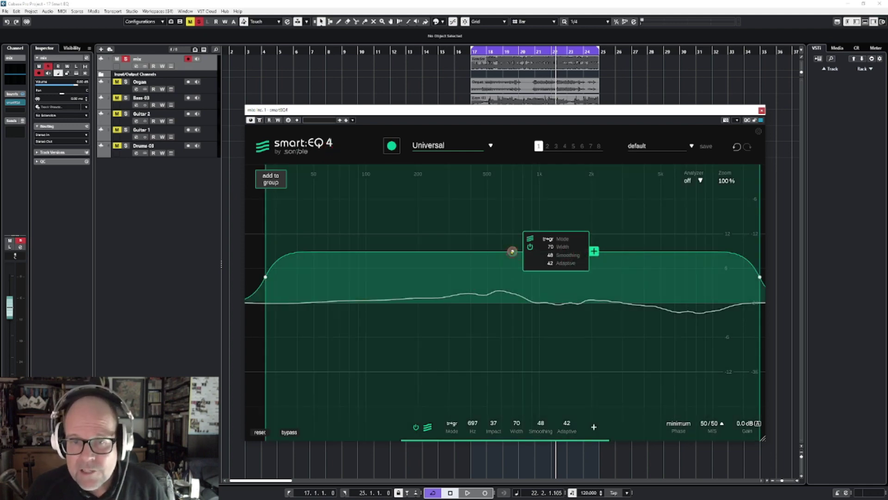
click(611, 255)
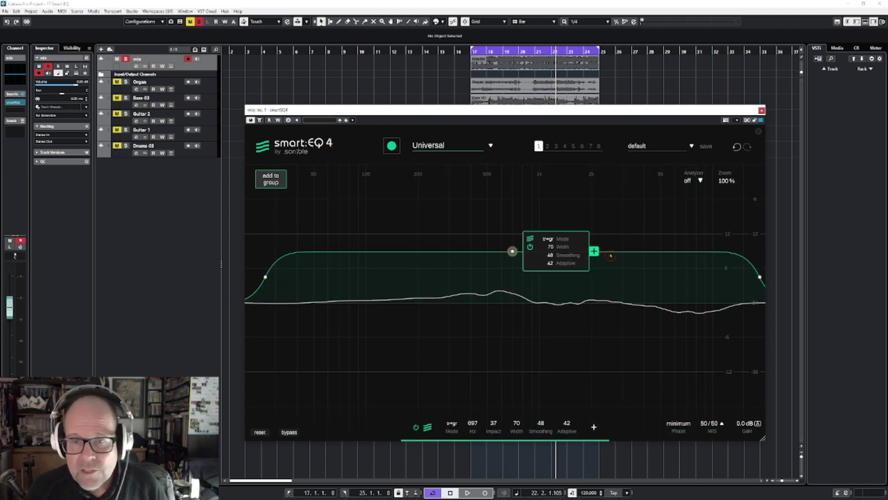
Switch off the smart filter and add six manual bands: four boosts and two low cuts.
click(530, 246)
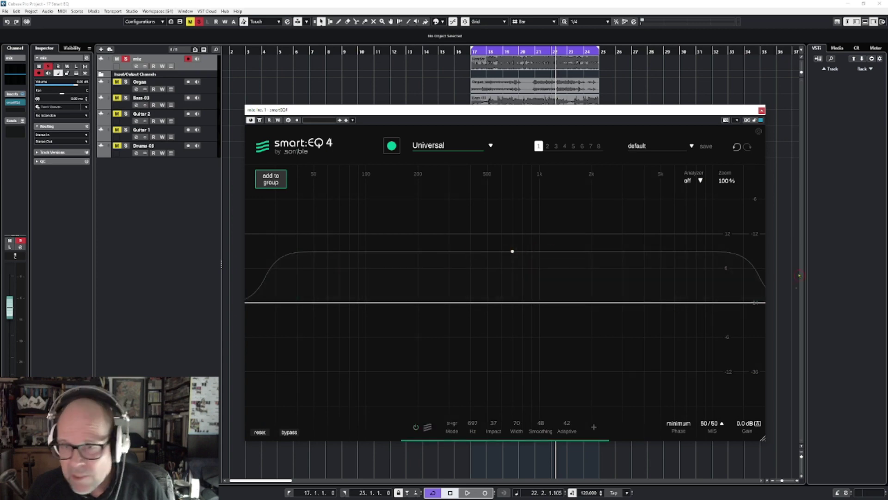
double_click(324, 233)
double_click(436, 223)
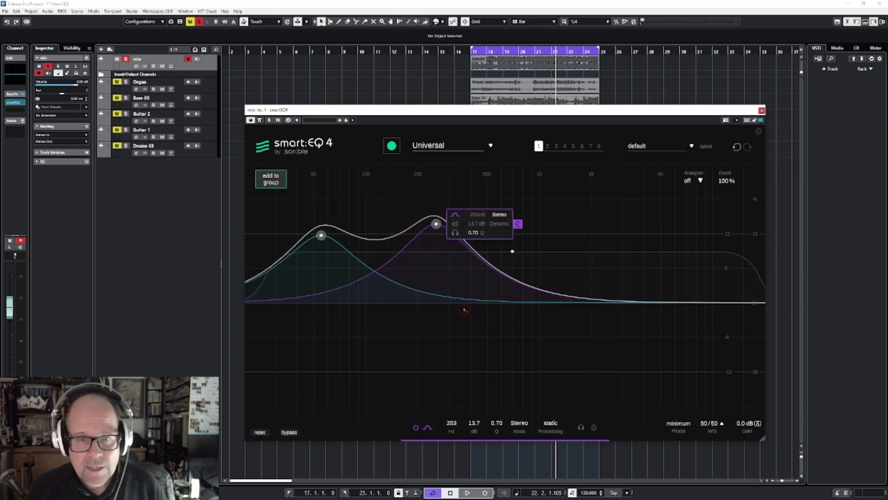
double_click(548, 228)
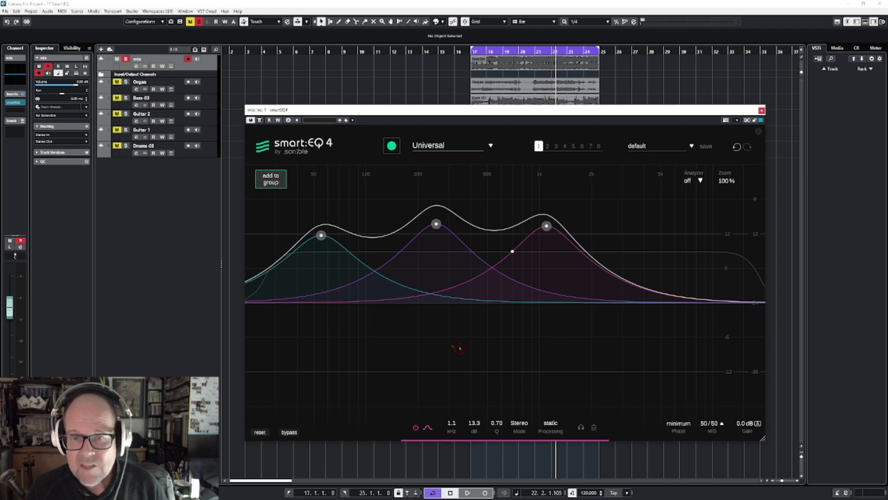
double_click(447, 316)
double_click(340, 314)
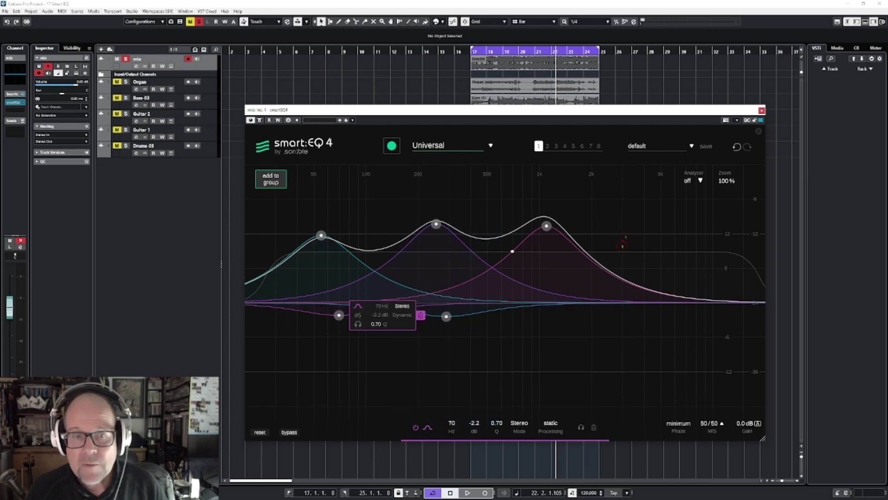
double_click(628, 222)
Lower the 1.1 kHz band, make a dynamic 4.6 kHz, 6.4 dB band, and request a reset.
drag(546, 225, 545, 272)
drag(629, 222, 655, 266)
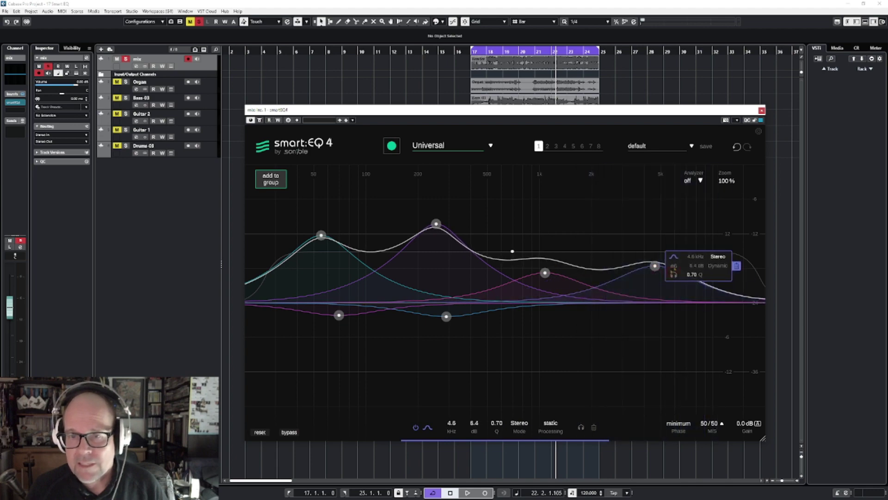
click(714, 266)
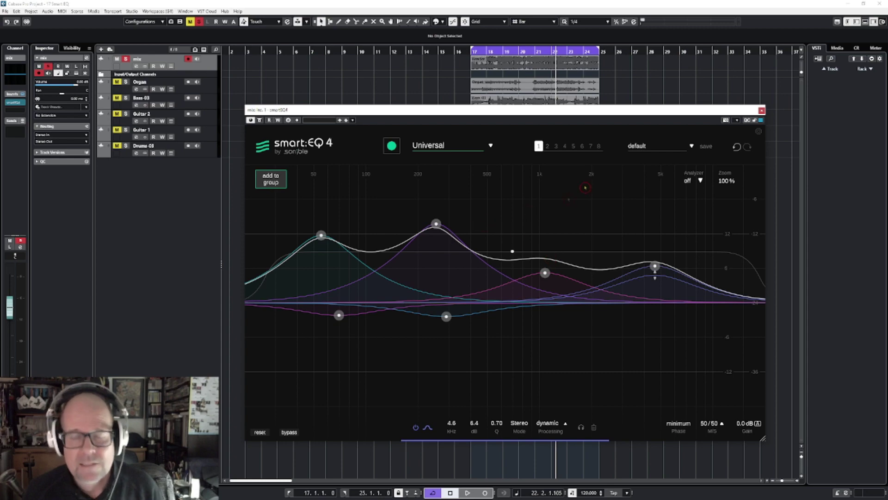
click(259, 432)
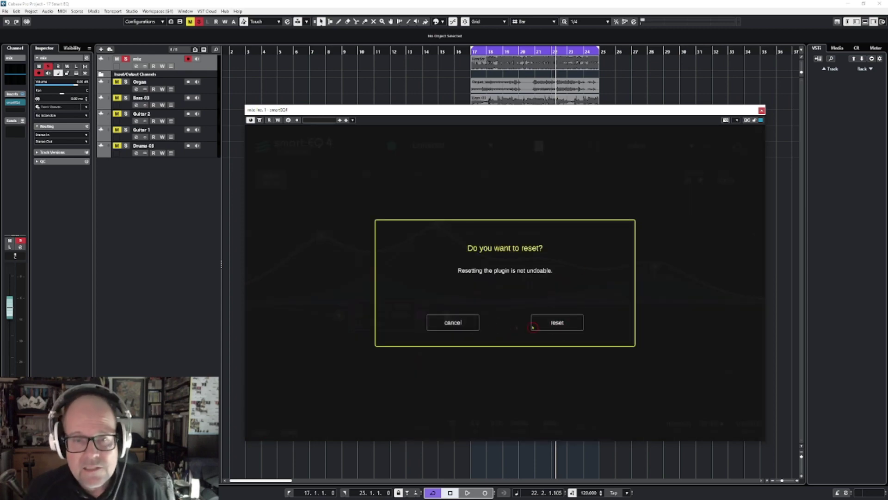
Confirm the reset to an empty Universal curve and bring up the profile list.
click(552, 324)
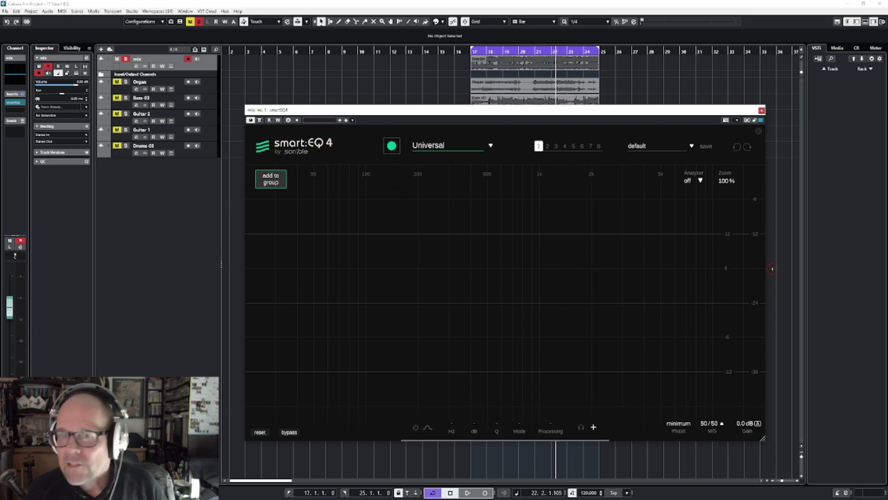
click(451, 145)
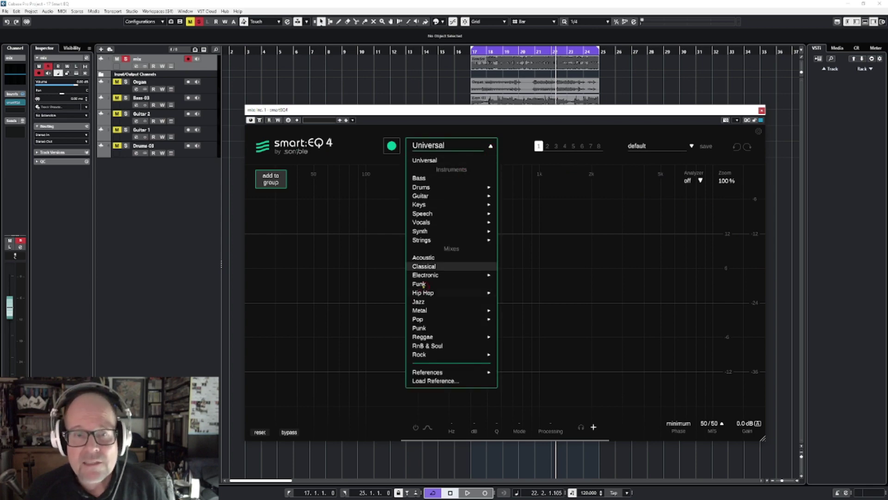
Apply the RnB & Soul profile, drop the smart filter's Impact to 32, and relearn.
click(428, 346)
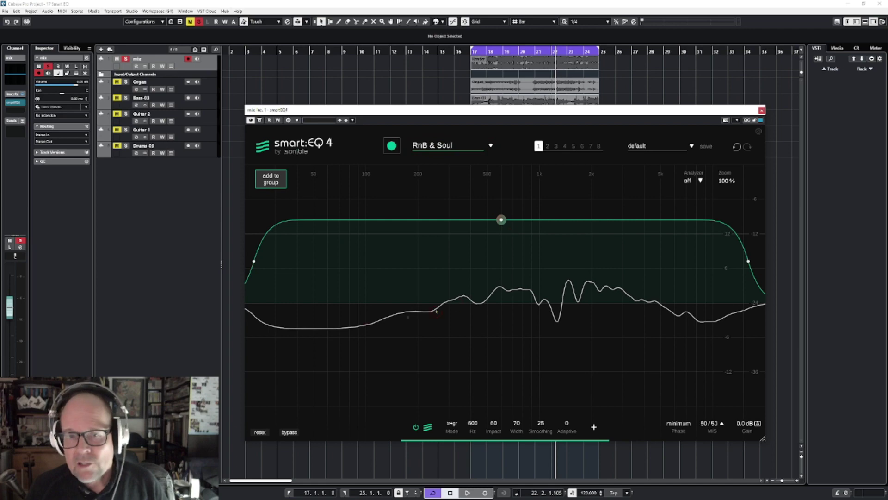
drag(501, 219, 520, 204)
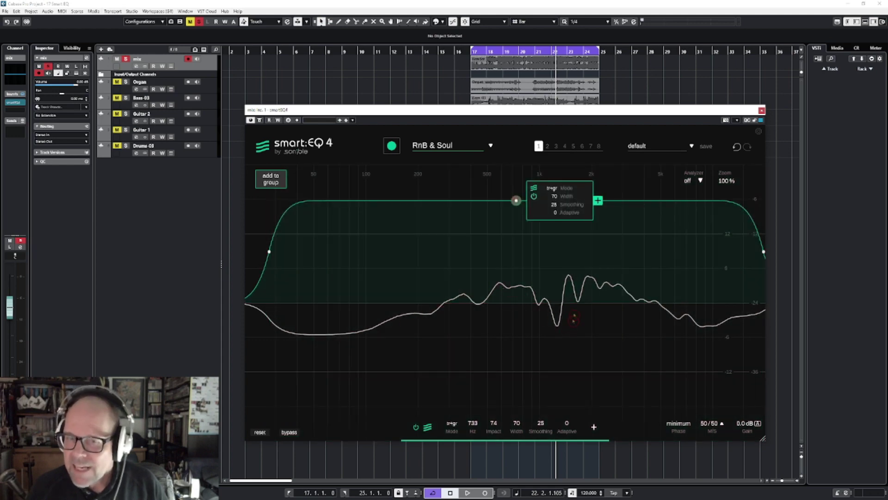
drag(516, 200, 515, 260)
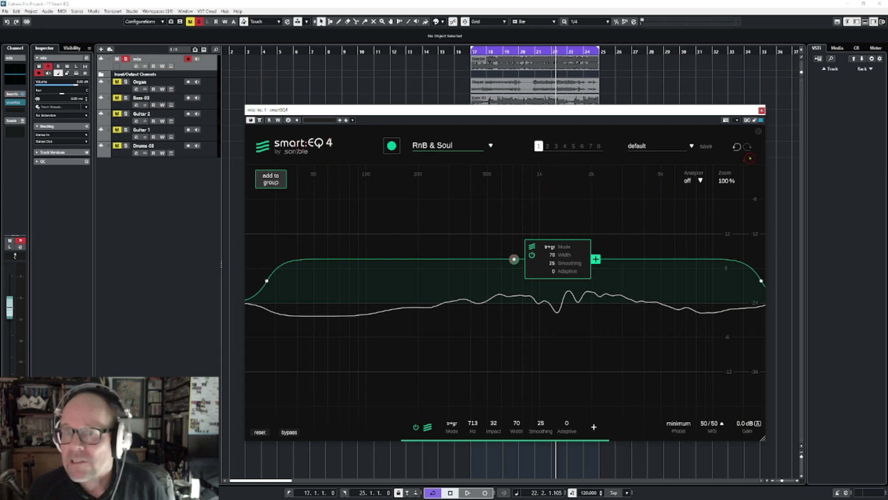
click(391, 145)
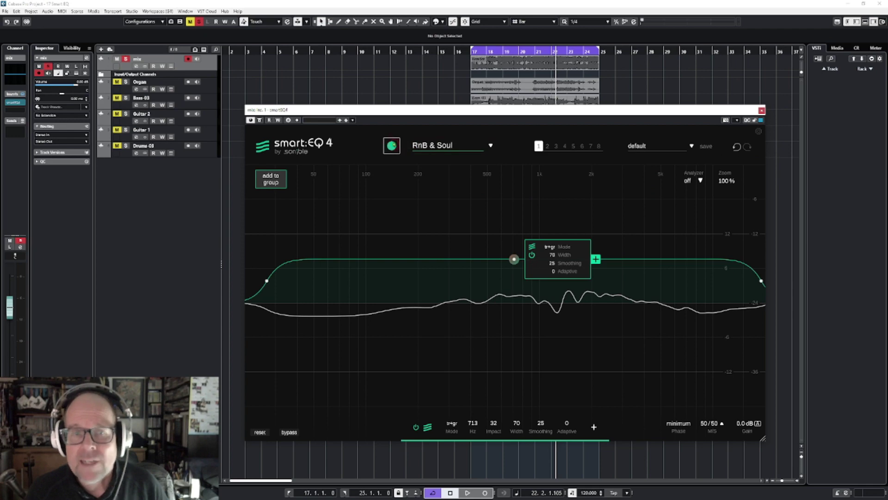
click(759, 133)
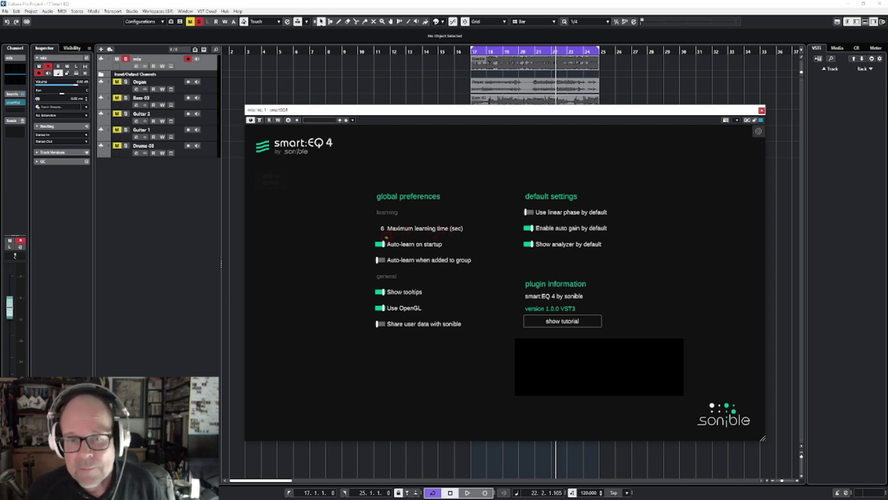
drag(383, 231, 385, 222)
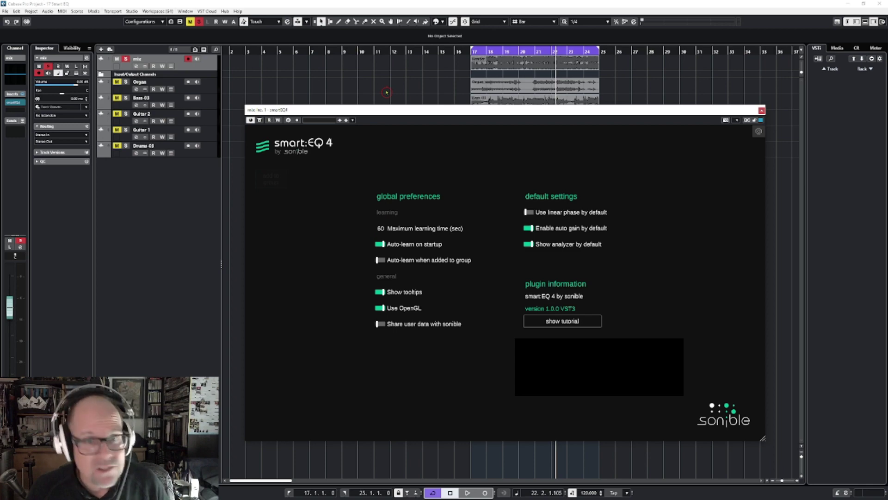
drag(376, 211, 375, 226)
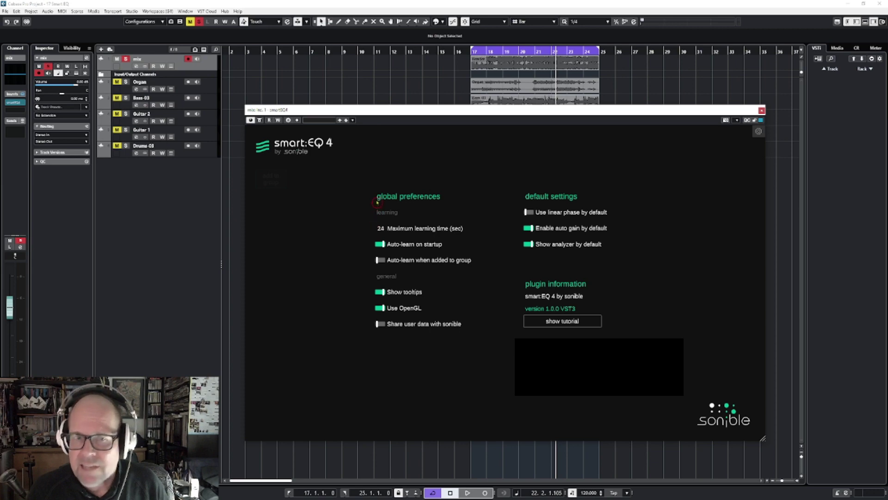
drag(377, 139, 378, 288)
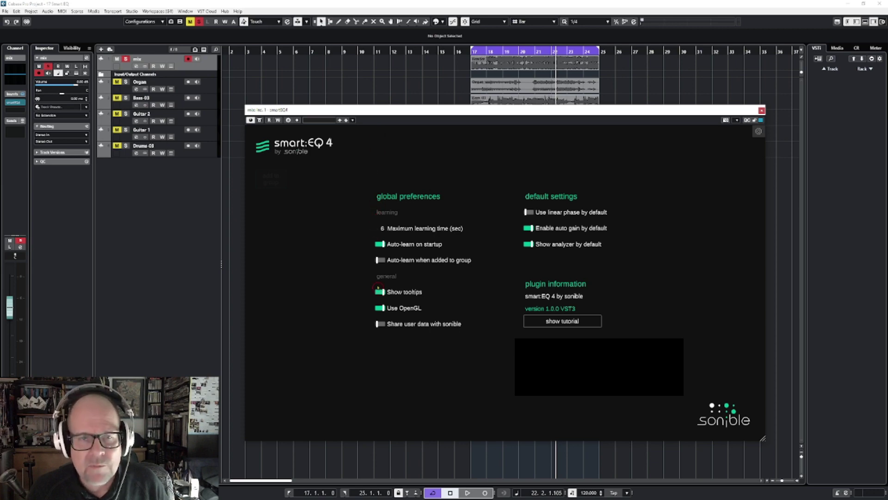
click(380, 244)
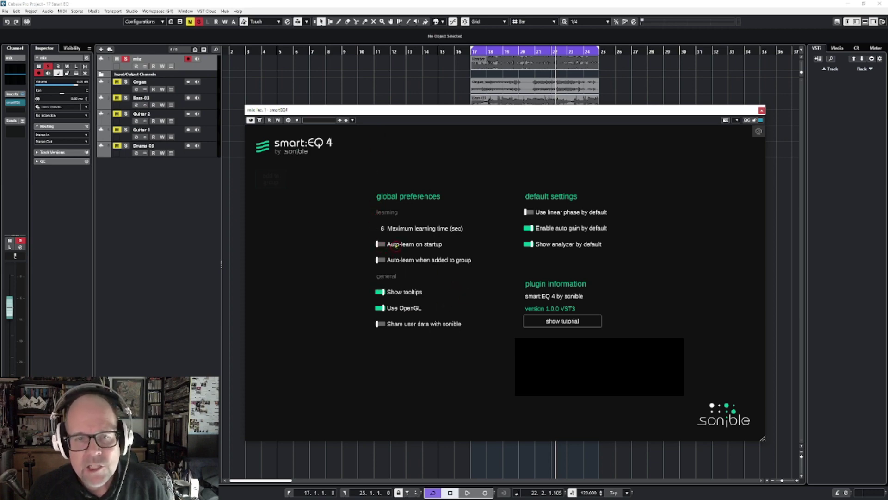
click(380, 245)
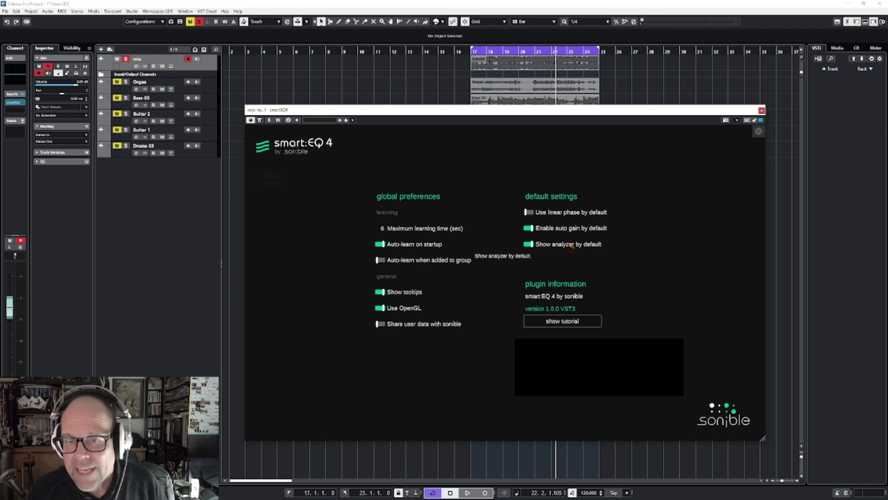
click(759, 132)
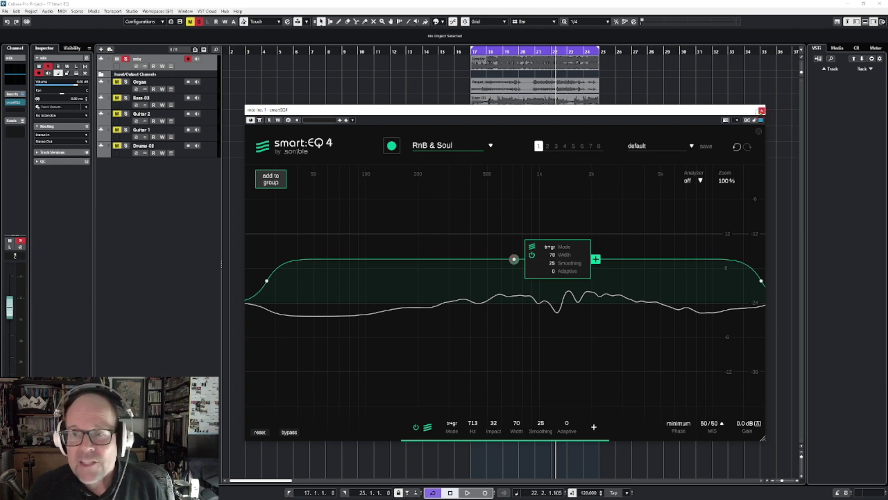
Close the plugin window, mute the mix track clearing its solo, and step through the stem tracks.
click(761, 111)
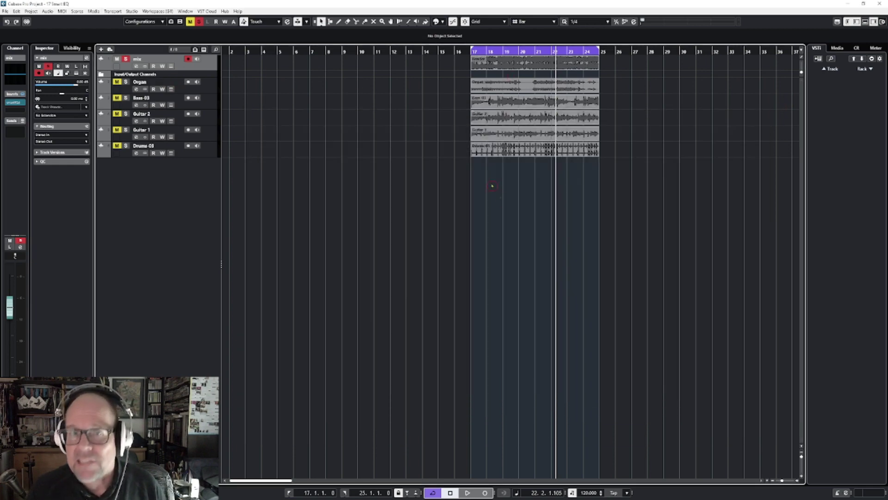
click(117, 59)
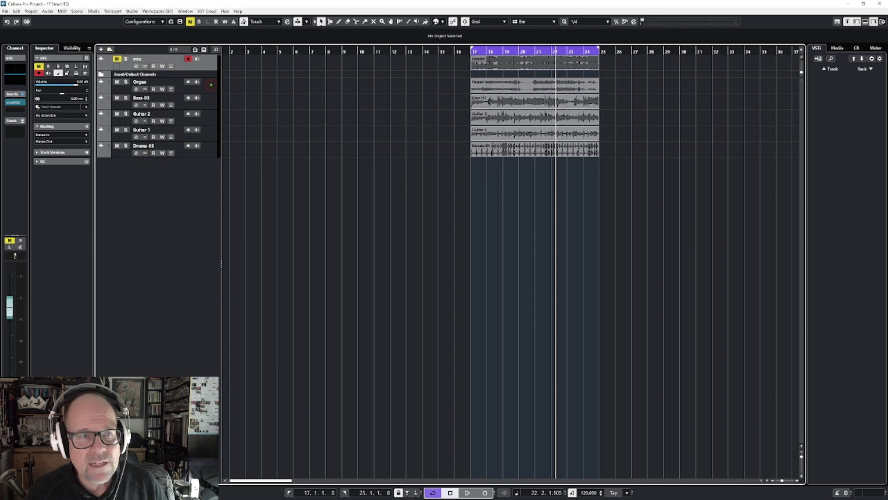
click(209, 90)
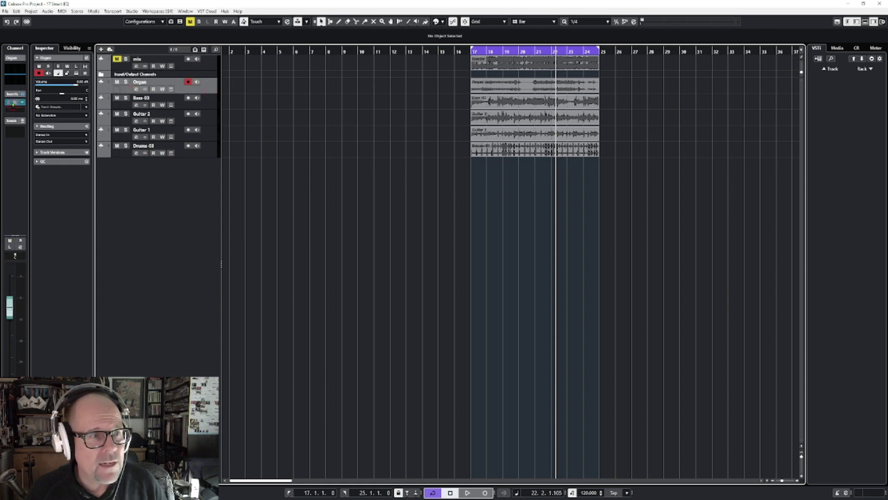
click(208, 102)
click(209, 118)
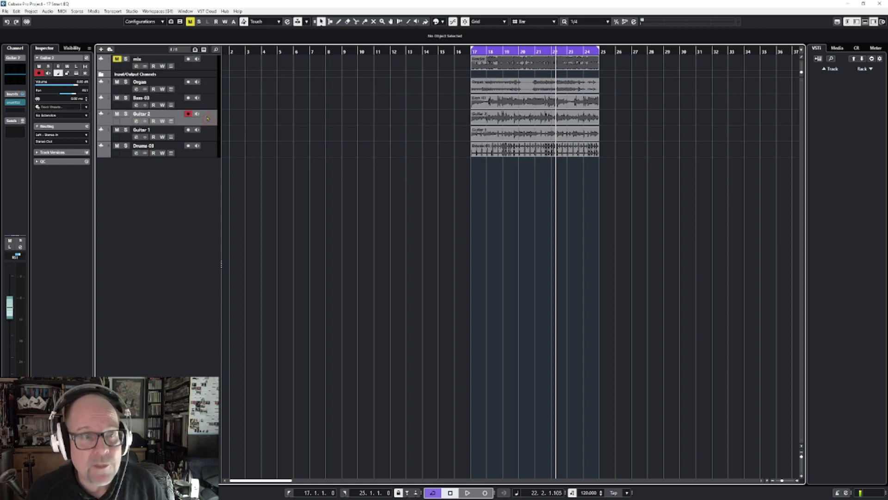
click(208, 134)
click(208, 150)
Select the Organ track with the arrow keys and open its smartEQ4 insert.
click(210, 100)
key(Up)
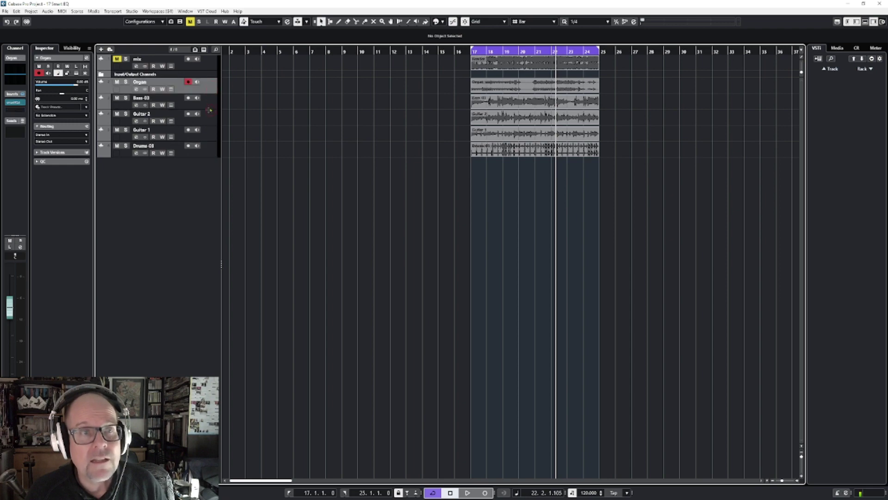
key(Down)
key(Down)
key(Down)
key(Down)
key(Up)
key(Up)
key(Up)
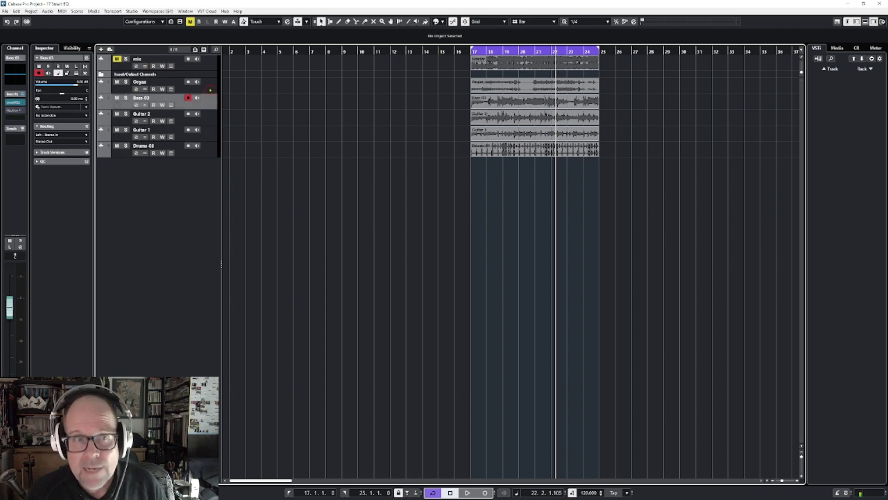
key(Up)
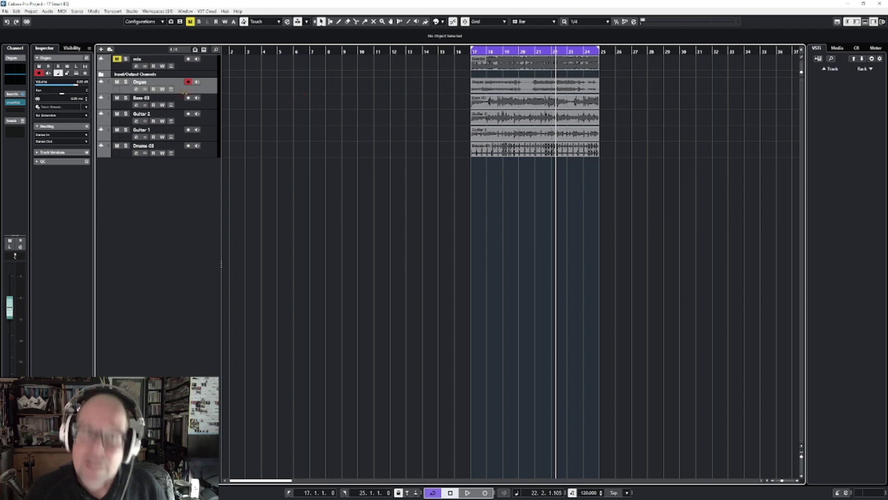
click(15, 103)
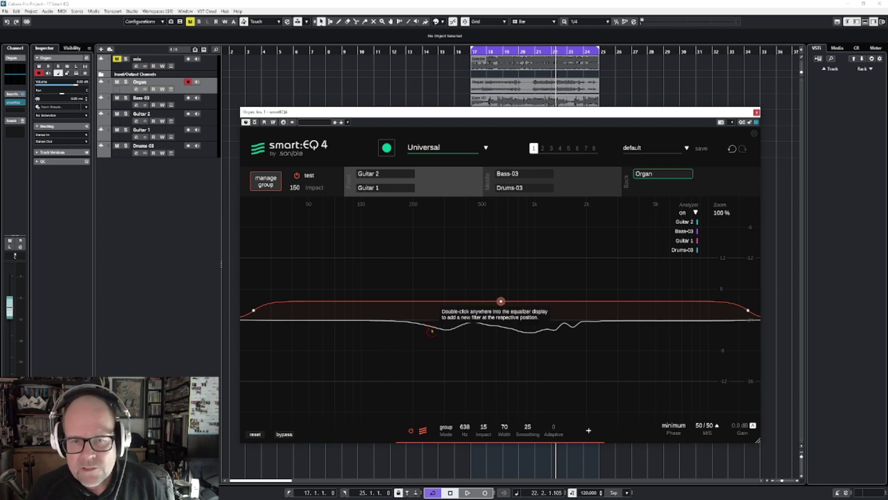
Set the Organ filter's Mode from group to tr+gr, then open the manage group view.
click(499, 303)
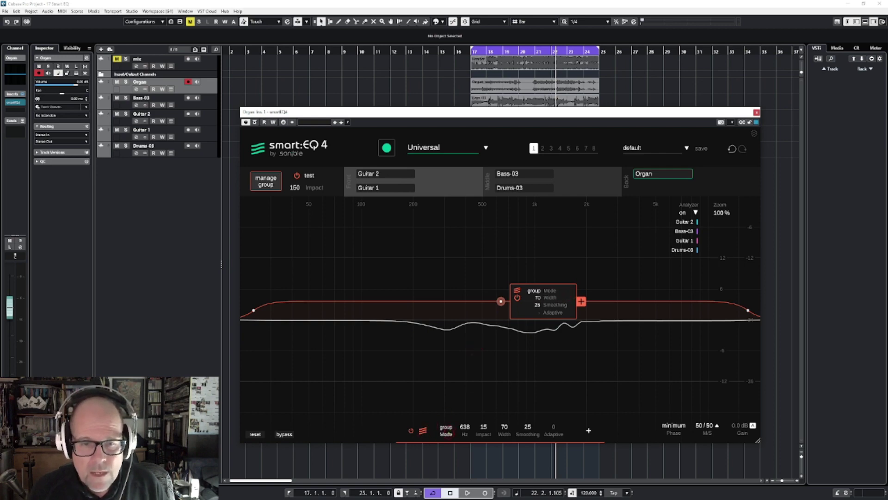
click(446, 426)
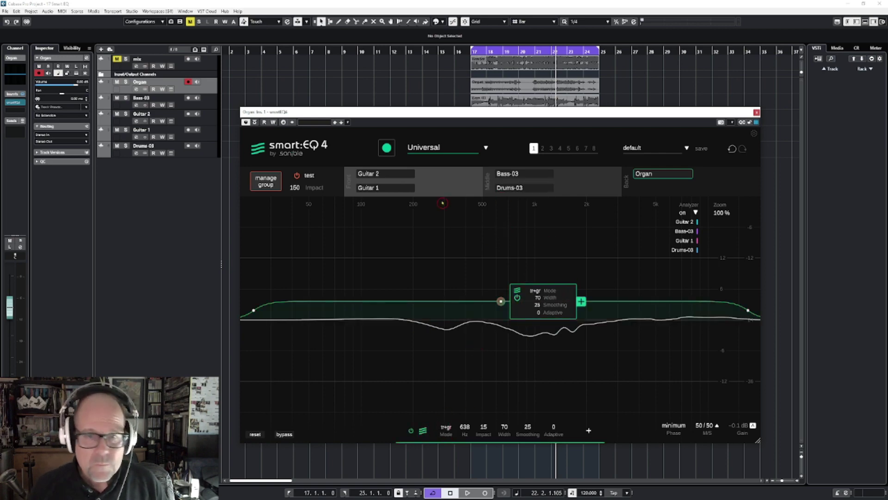
click(266, 180)
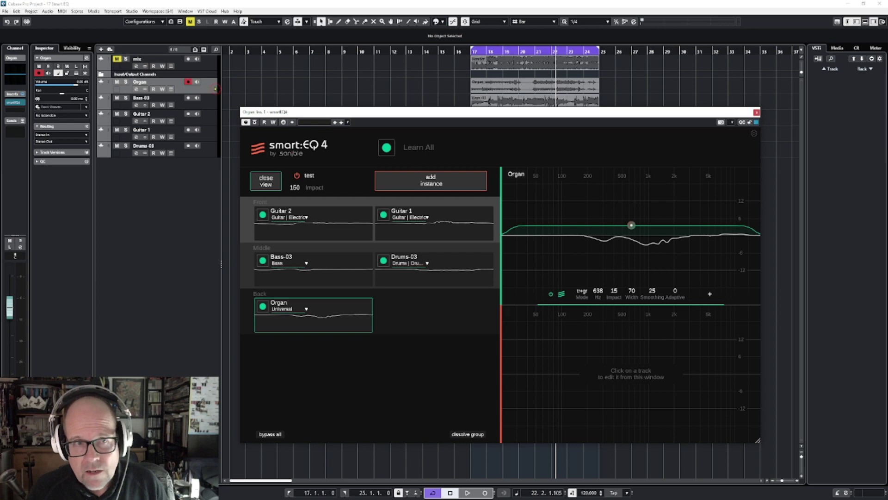
Browse the Drums-03, Bass-03 and guitar curves, then switch Guitar 2 to tr+gr mode.
click(453, 259)
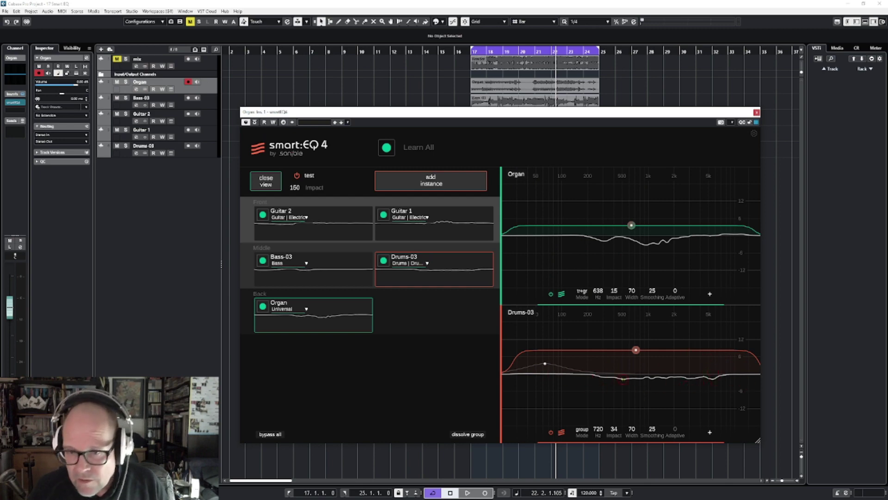
click(353, 259)
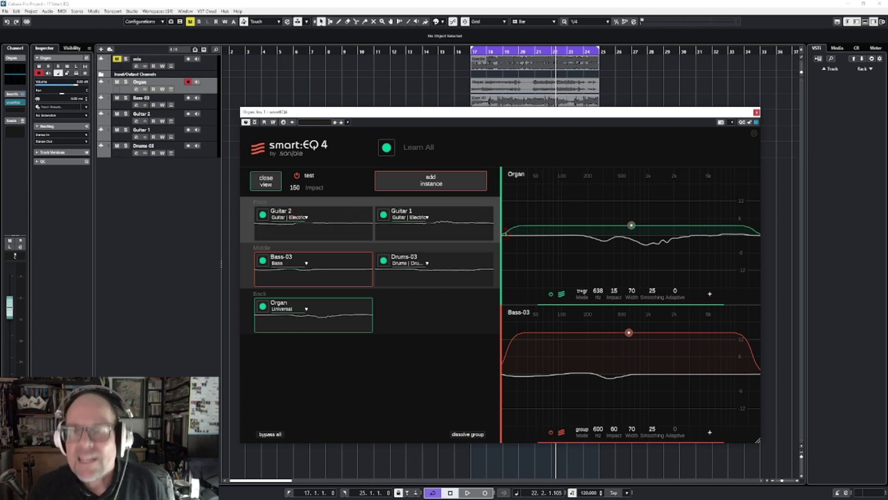
click(369, 233)
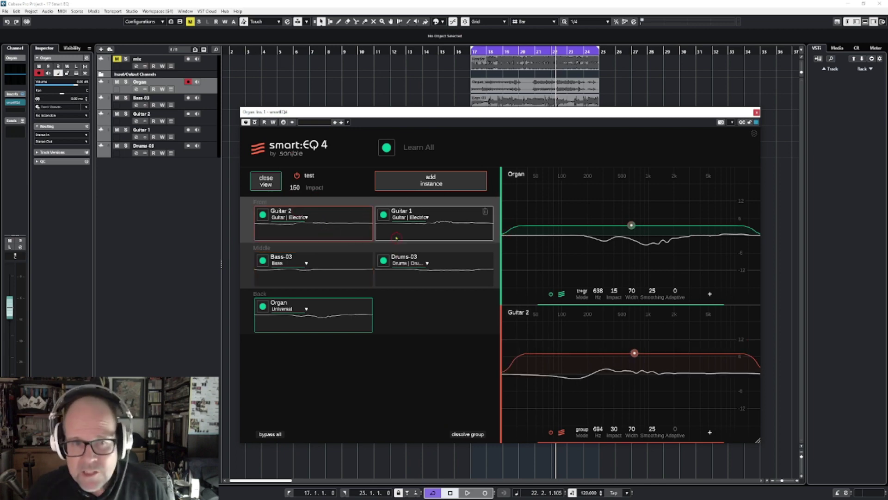
click(397, 238)
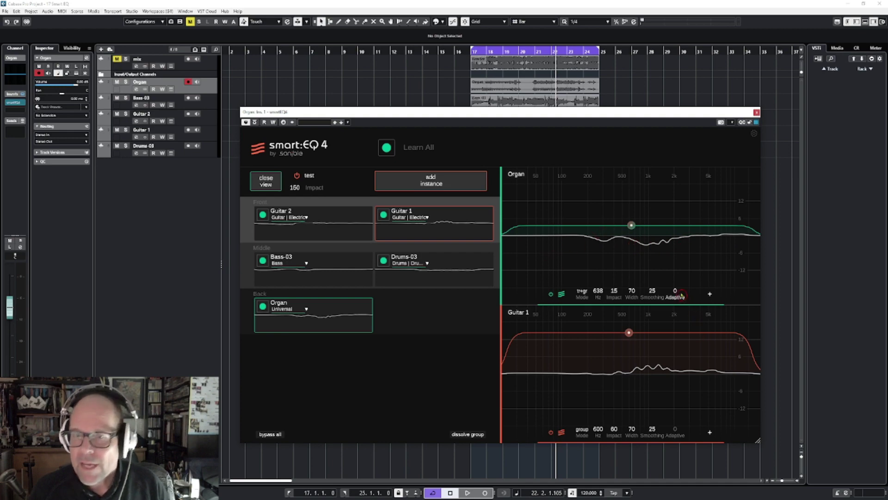
scroll(675, 290, up, 3)
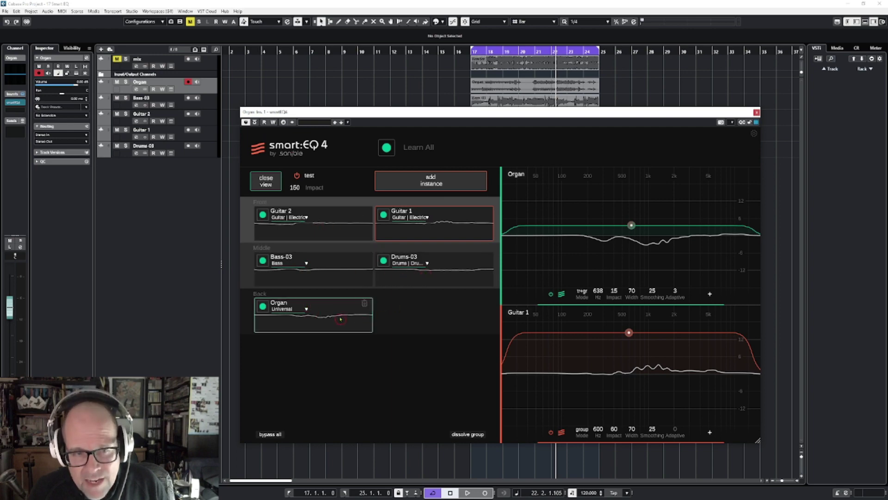
mouse_move(341, 319)
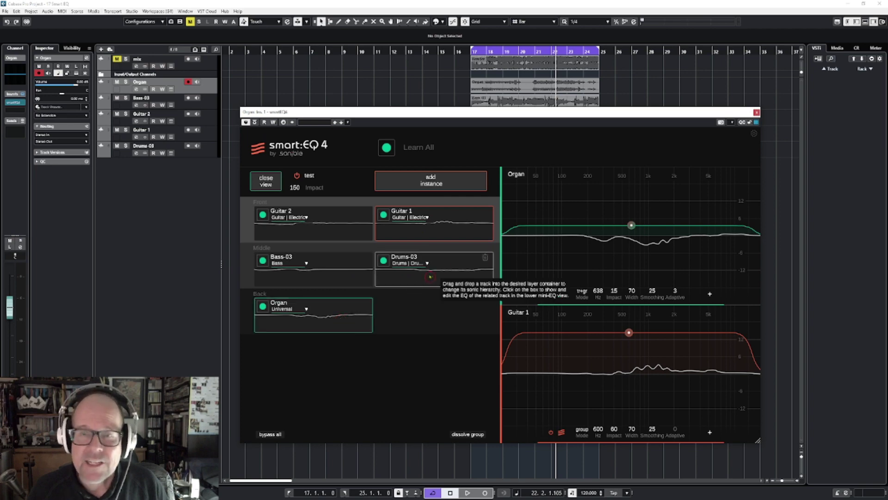
mouse_move(510, 220)
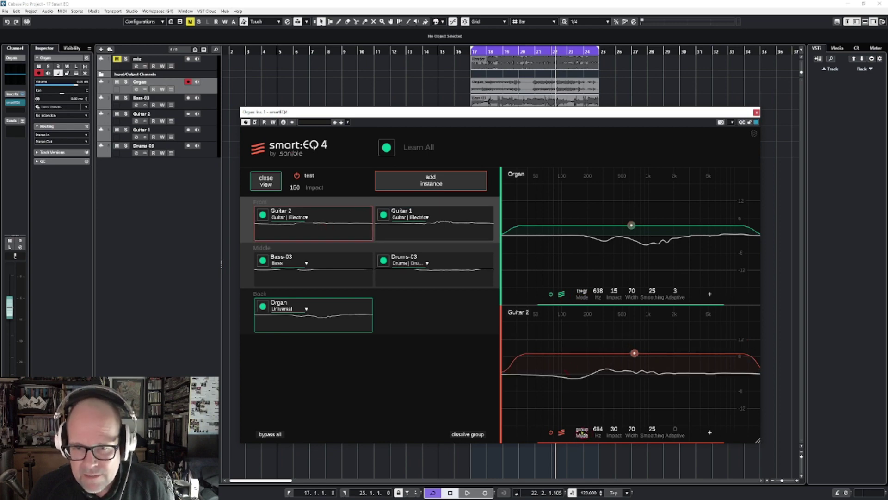
mouse_move(582, 432)
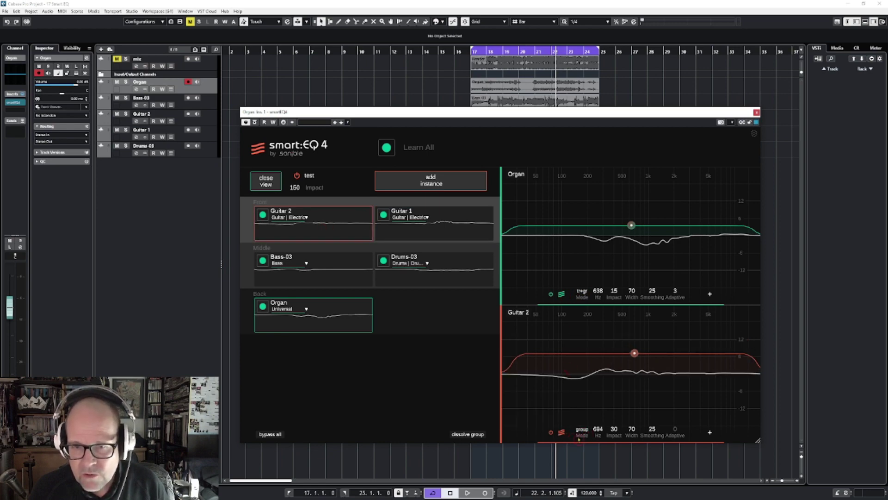
click(582, 432)
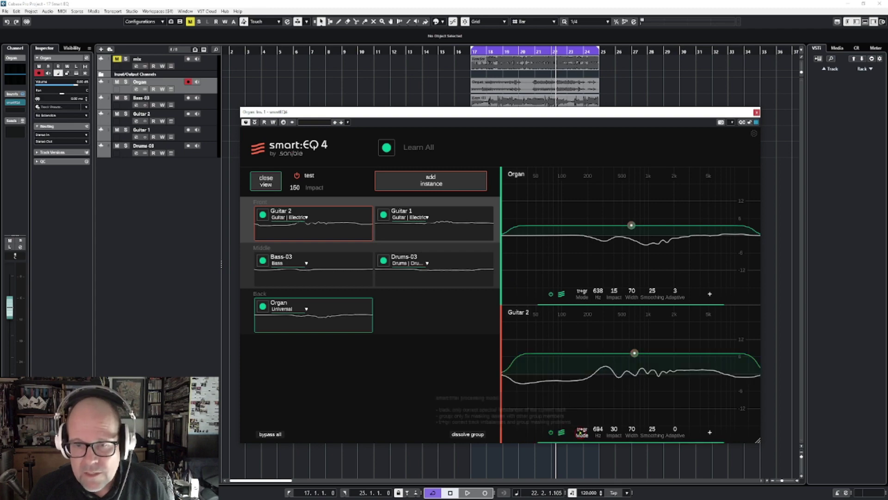
Switch Bass-03's mini-EQ Mode to tr+gr.
click(437, 237)
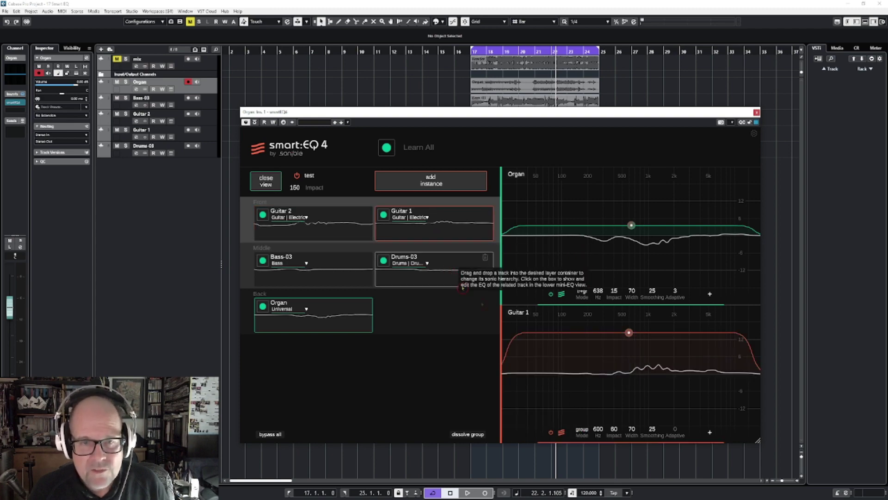
click(481, 277)
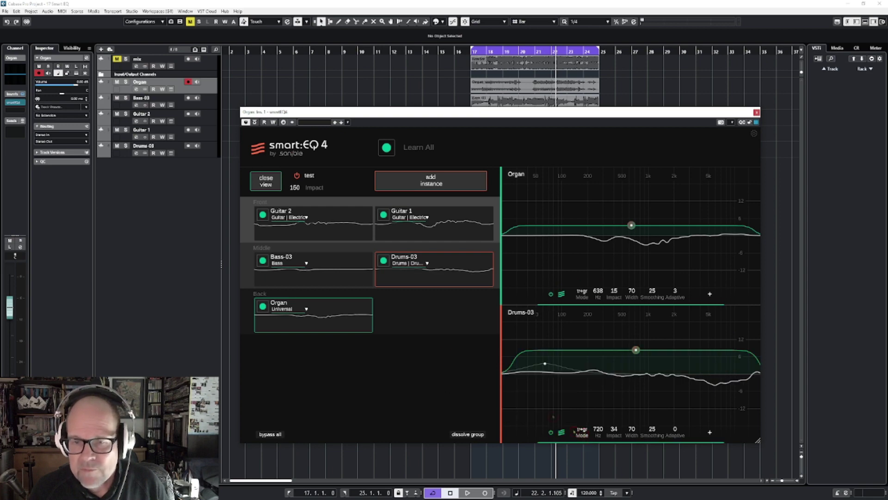
click(364, 257)
click(582, 430)
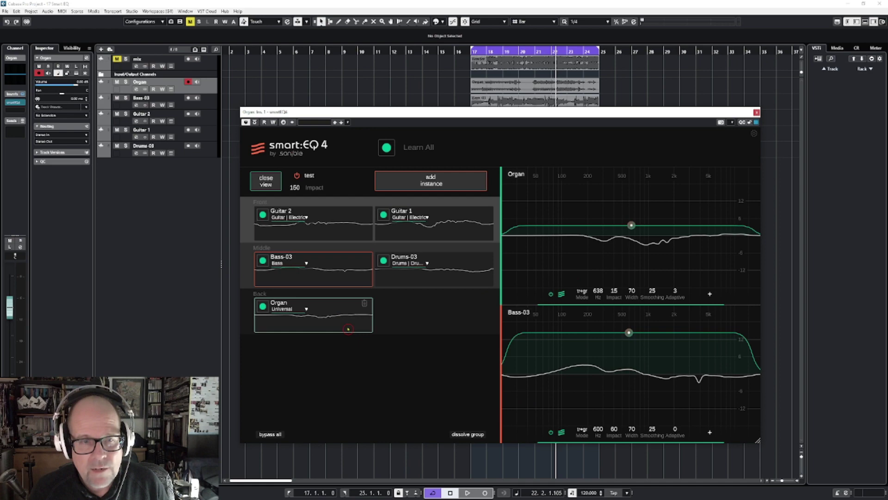
Show Guitar 2's curve, set the group Impact to 0, and start playback.
click(404, 270)
click(412, 234)
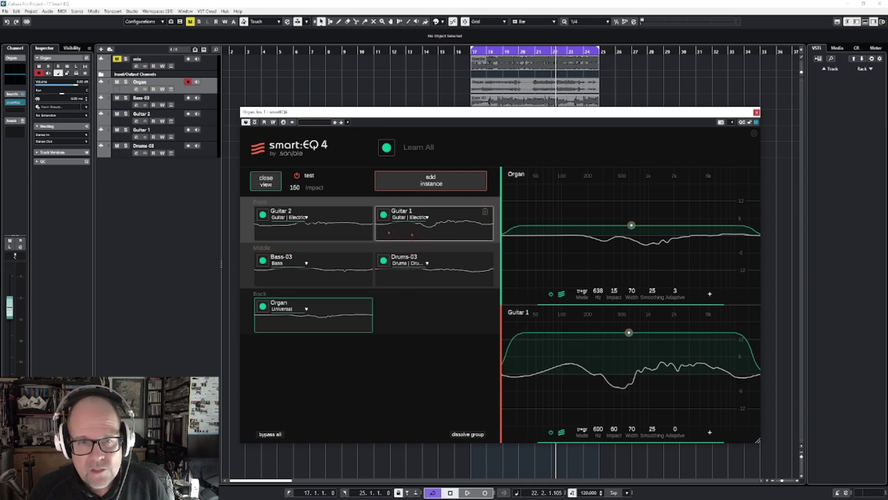
click(333, 232)
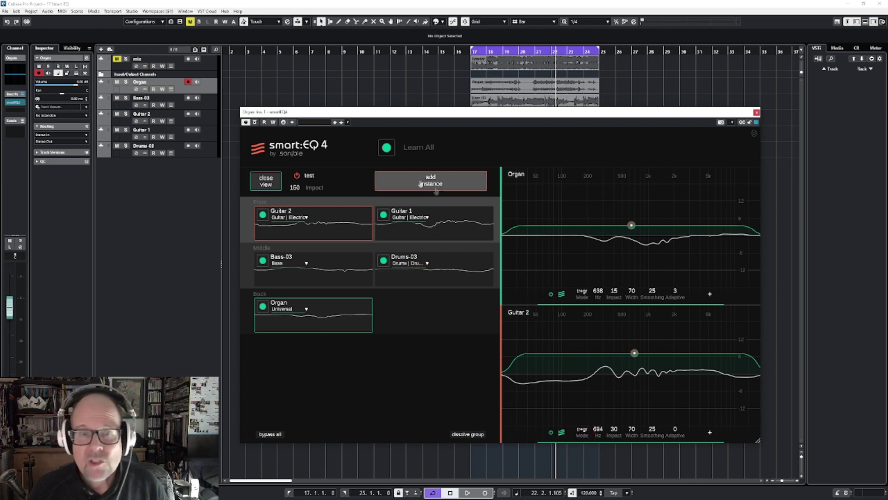
click(297, 175)
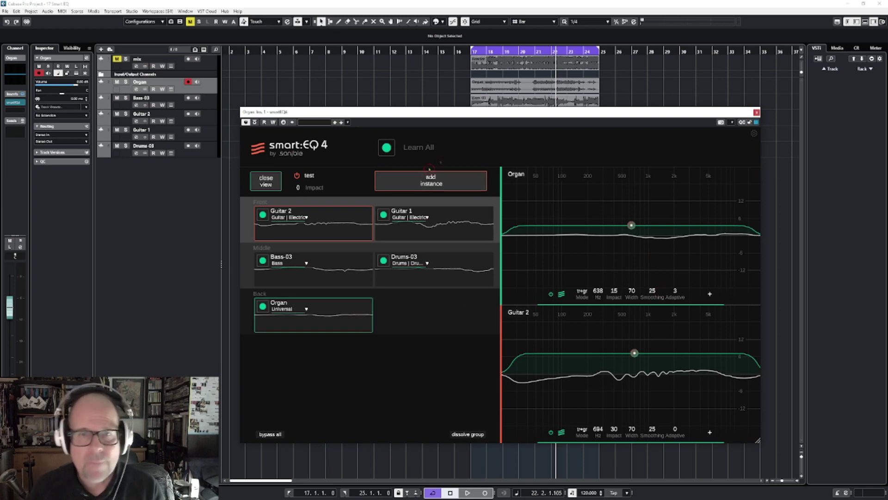
key(space)
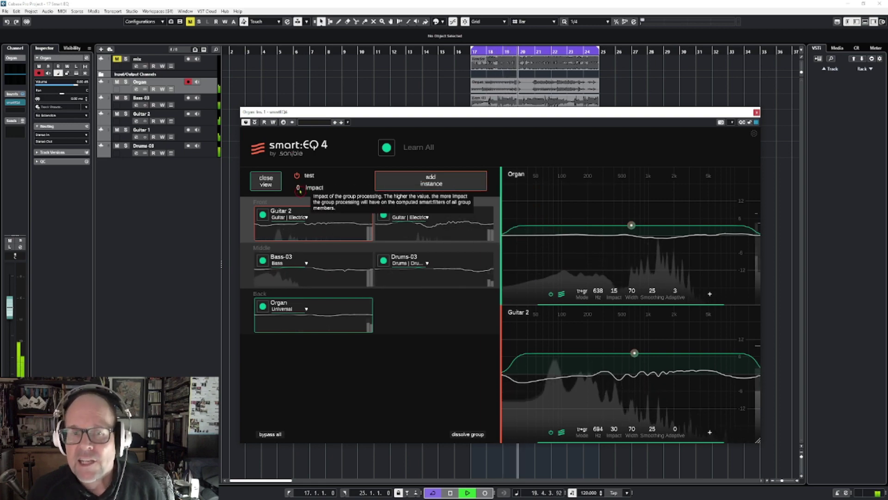
Raise the group Impact to 106, toggle bypass all on and off twice, then stop.
scroll(299, 190, up, 1)
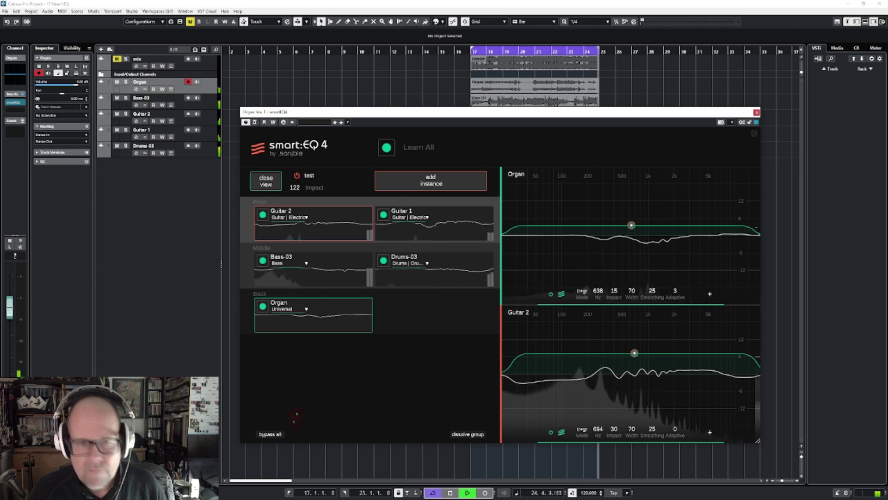
click(270, 435)
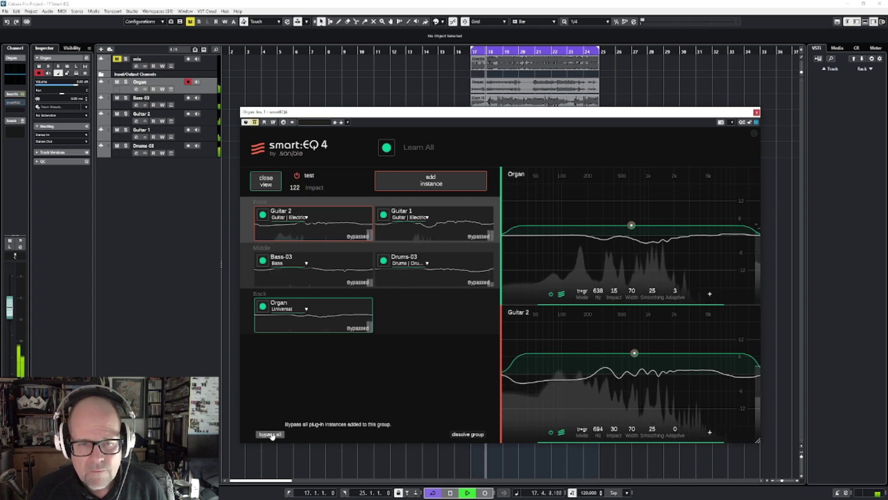
click(271, 434)
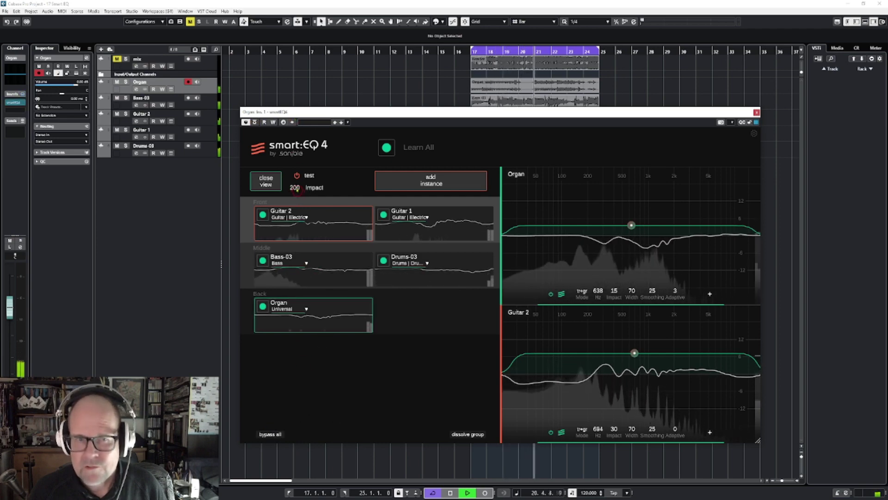
click(271, 435)
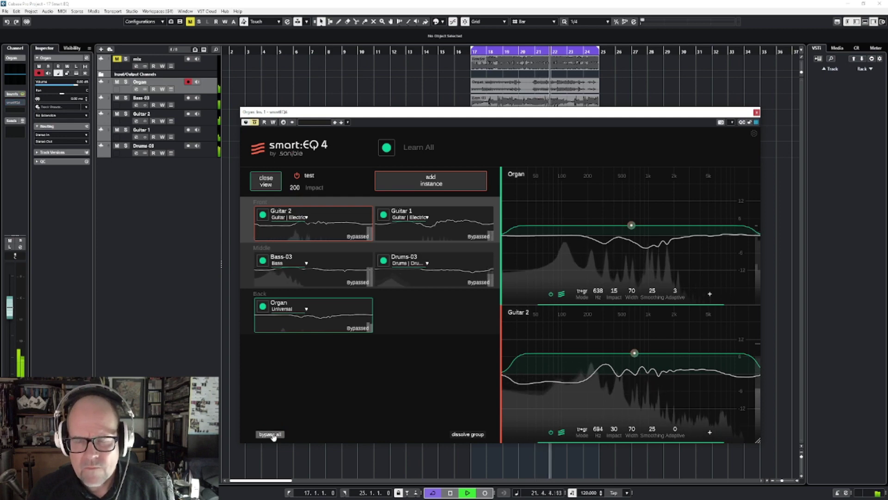
click(271, 434)
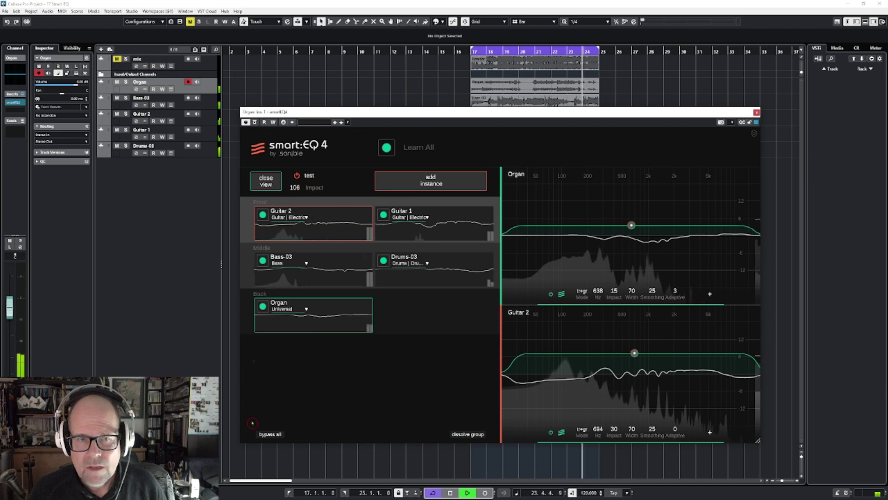
key(space)
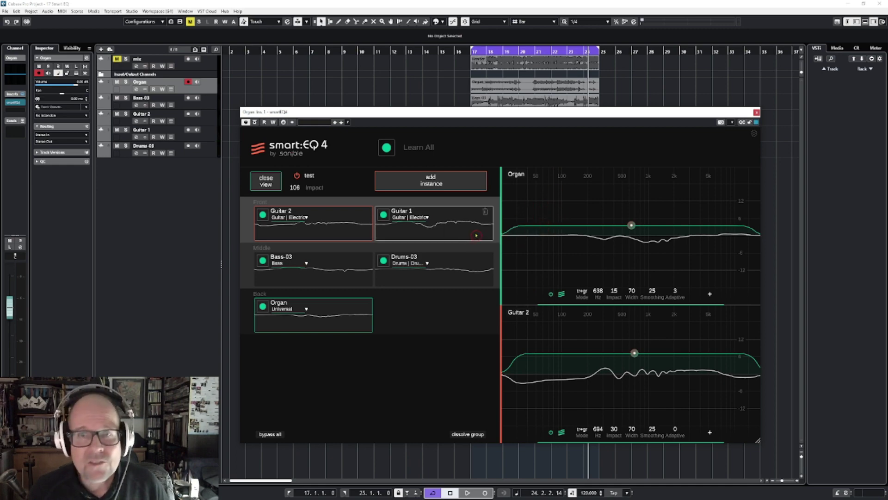
mouse_move(478, 248)
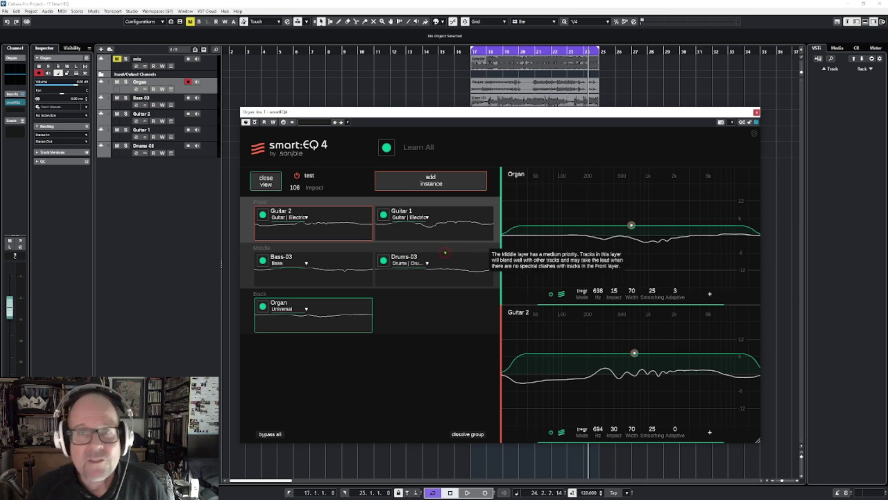
mouse_move(255, 206)
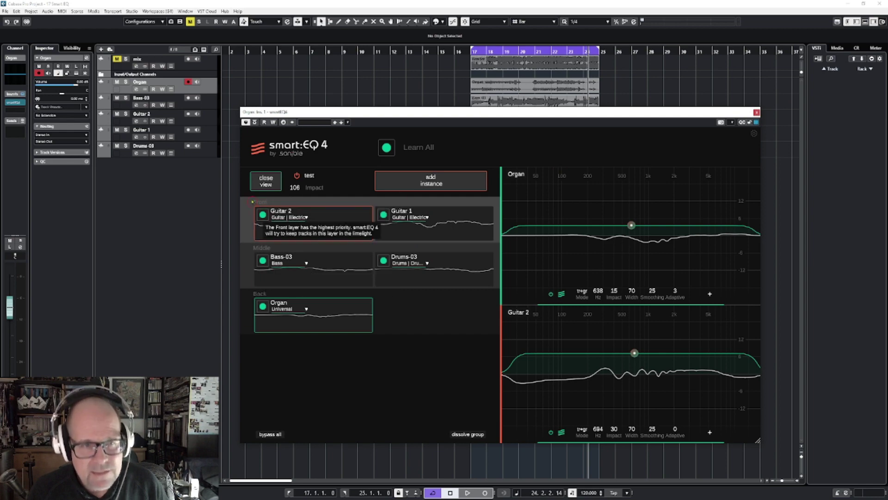
mouse_move(262, 319)
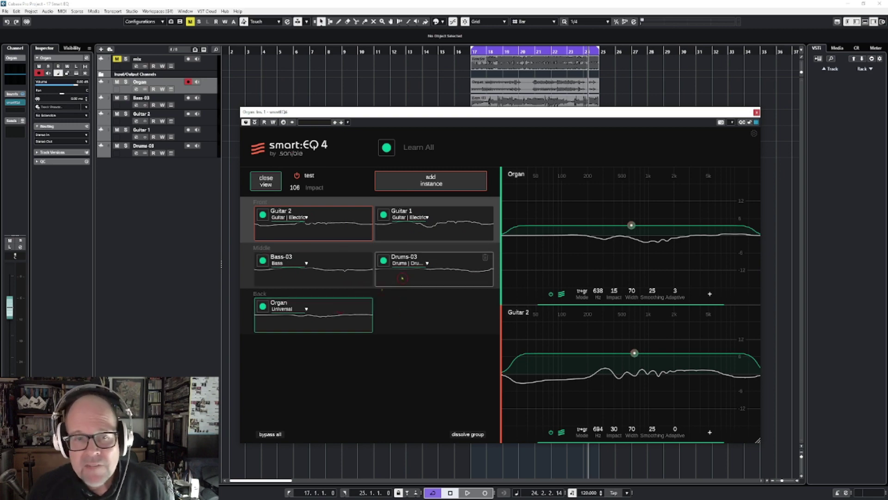
Move Organ into the Middle layer beside Bass-03, play, and compare using bypass all.
drag(329, 310, 353, 269)
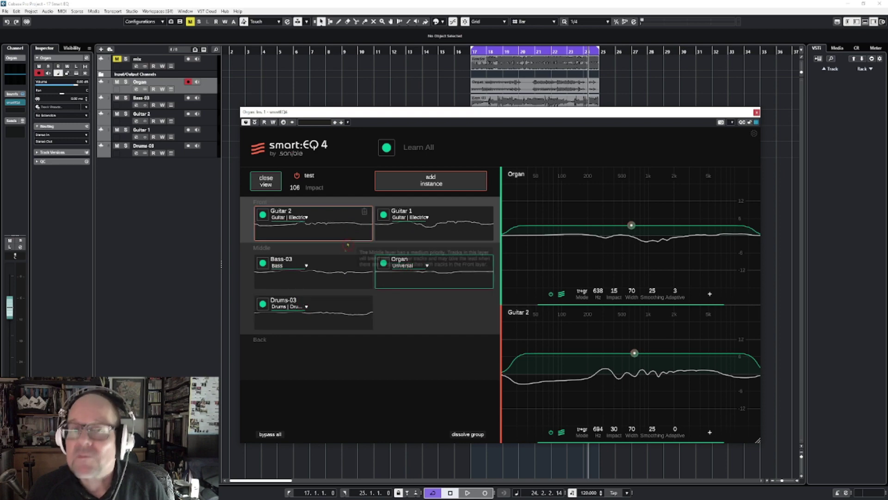
key(space)
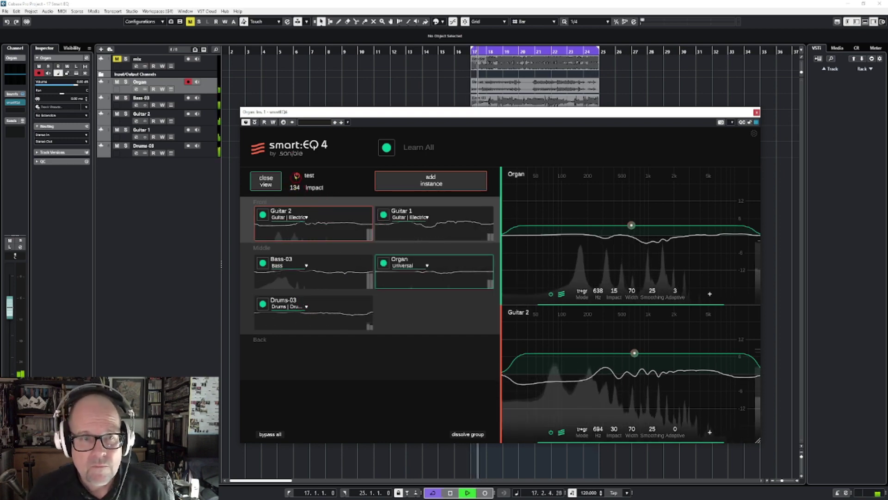
click(270, 434)
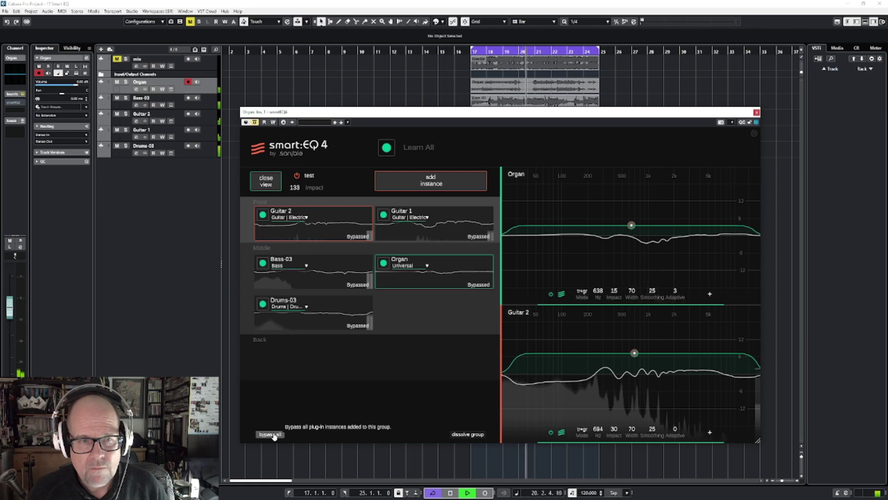
click(272, 434)
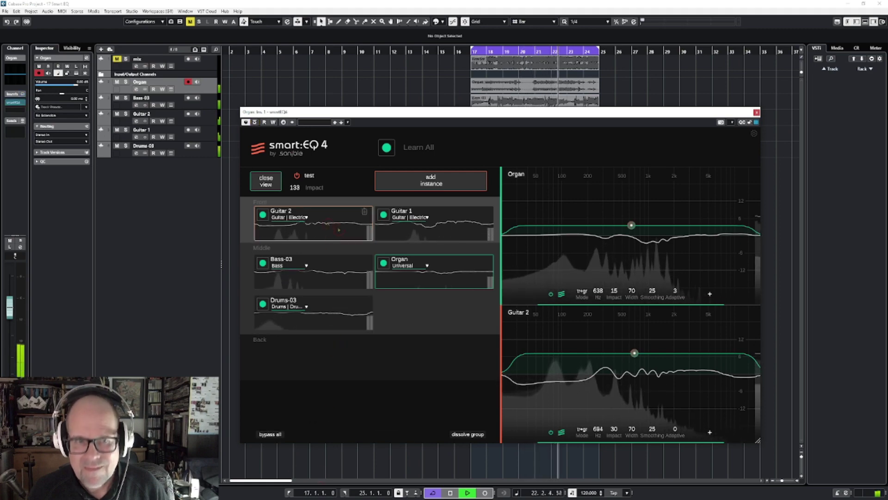
Move Guitar 2 and Guitar 1 into Middle and the Organ alone into Front.
drag(346, 230, 324, 273)
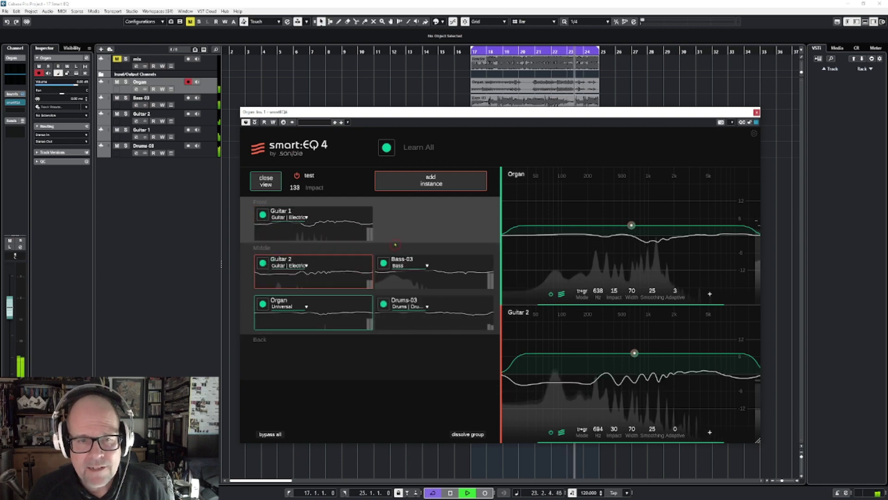
drag(345, 232, 407, 319)
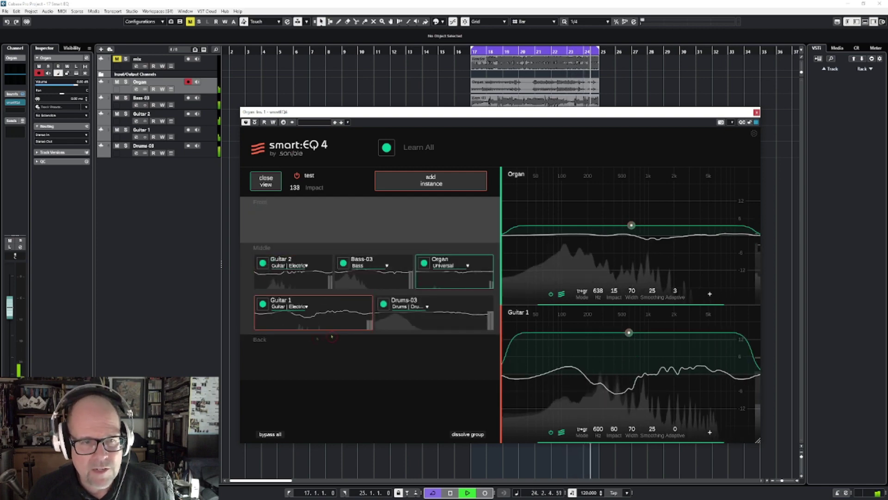
drag(440, 263, 352, 217)
Raise group Impact to 155, A/B with bypass all, stop, and drag Drums-03 to Back.
drag(294, 193, 294, 161)
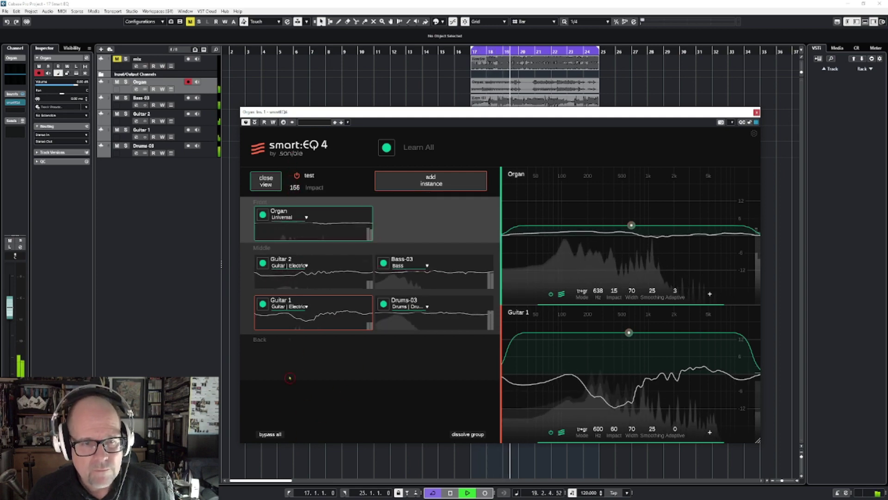
click(271, 435)
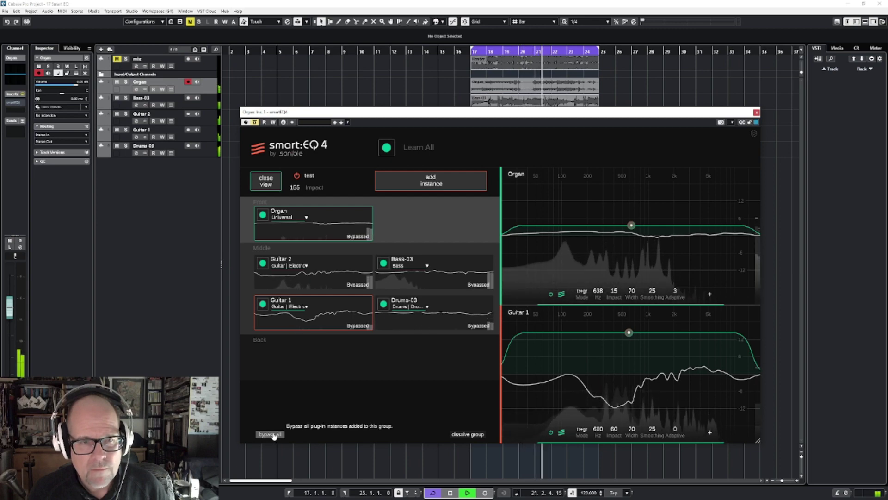
click(272, 434)
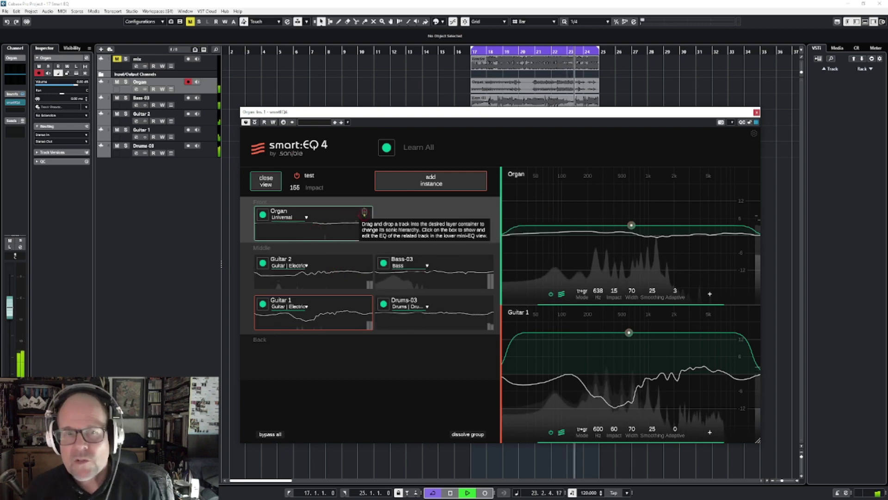
key(space)
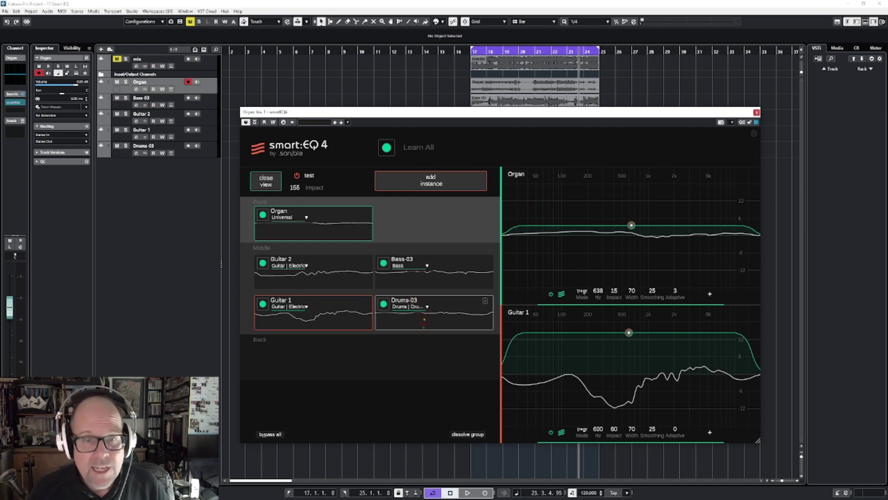
drag(426, 294, 284, 368)
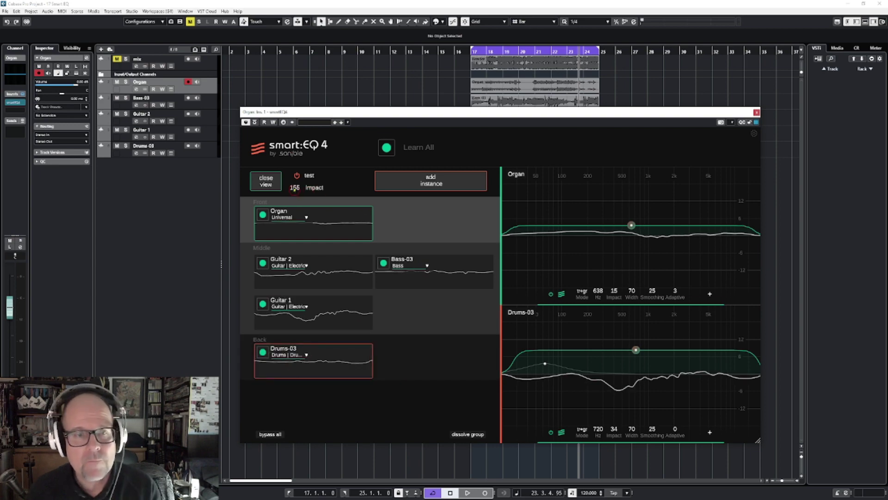
Audition Drums-03 in Back with a bypass-all comparison, then drag it back into Middle.
key(space)
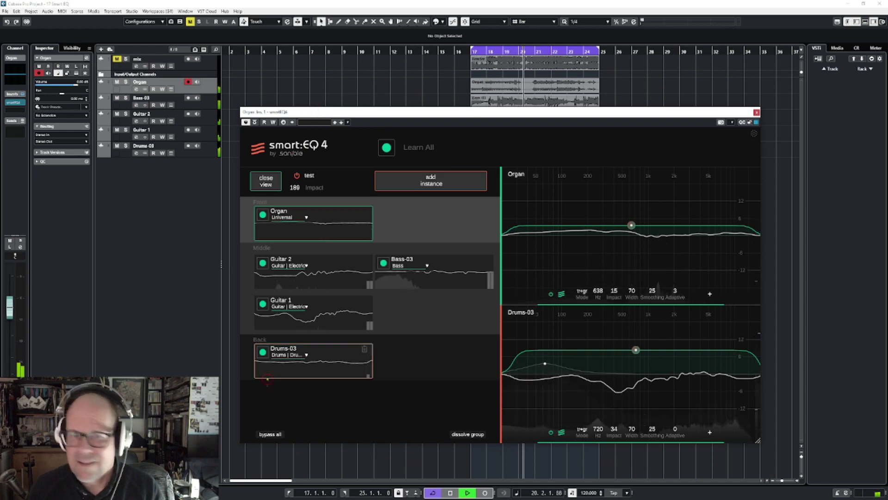
click(276, 435)
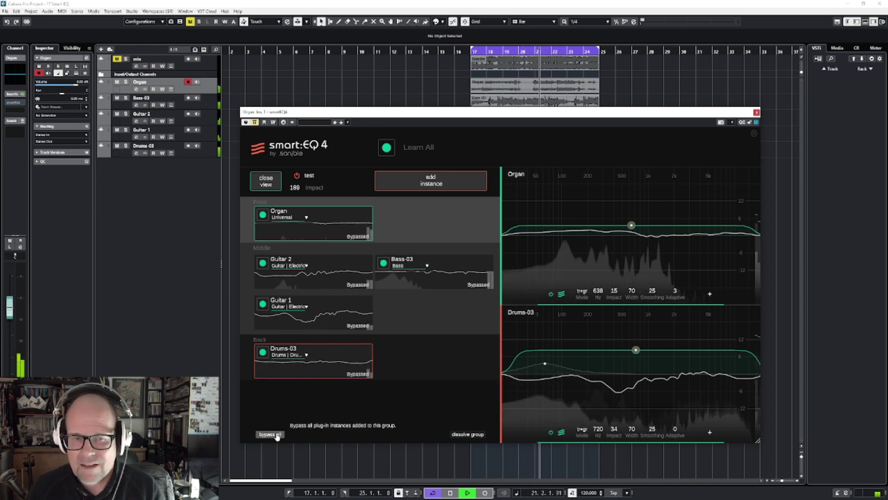
click(276, 435)
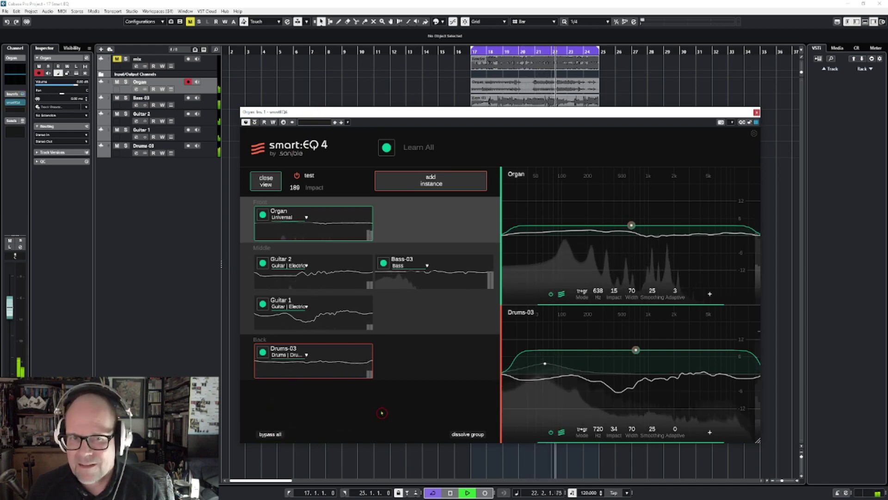
key(space)
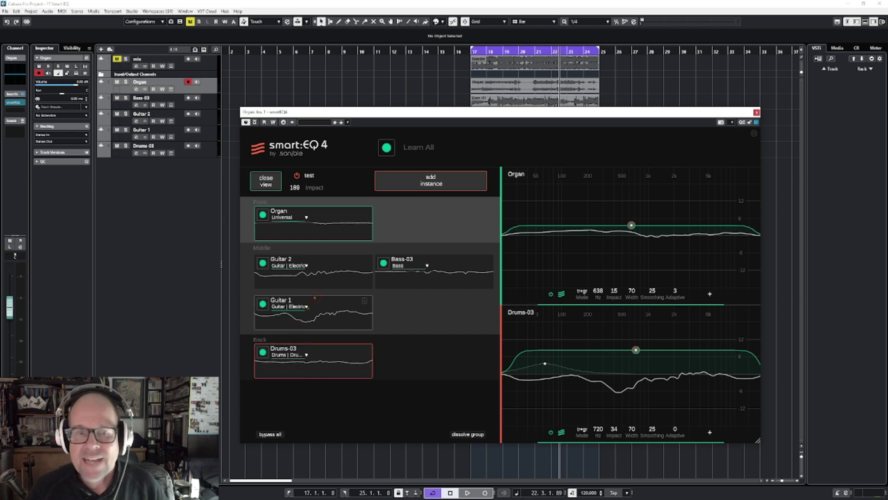
drag(296, 366, 419, 313)
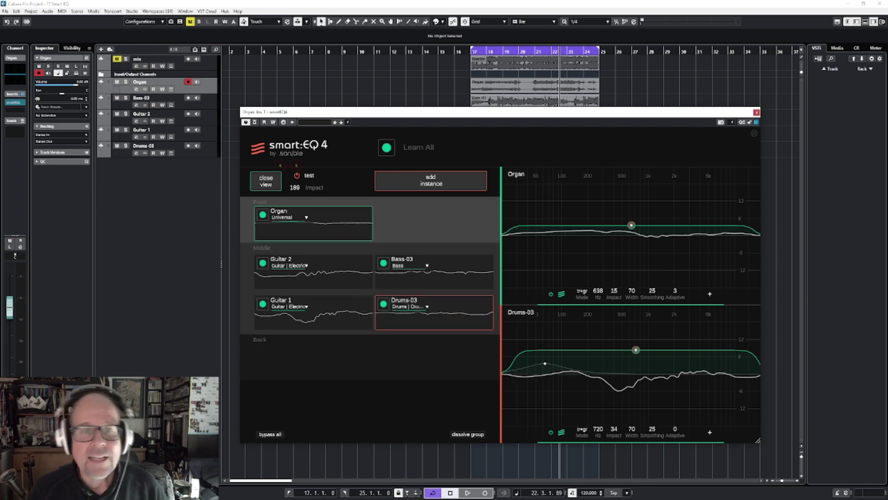
Switch to the Organ's own EQ view and check the Analyzer menu.
click(265, 181)
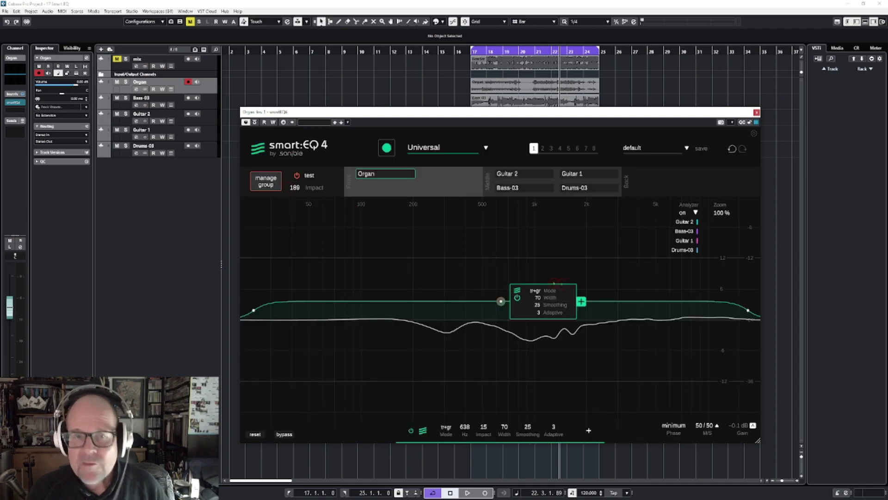
click(685, 213)
click(717, 233)
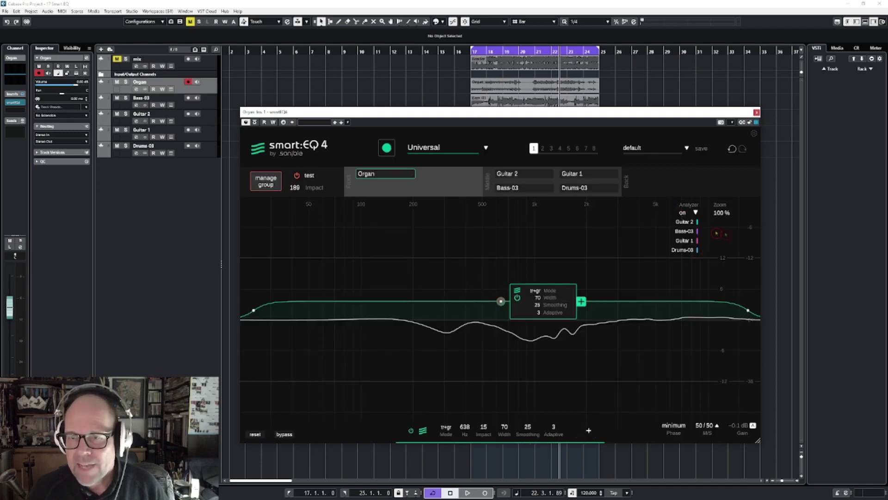
Move Guitar 1 into Front, lower group Impact to 106, and compare with bypass during playback.
key(space)
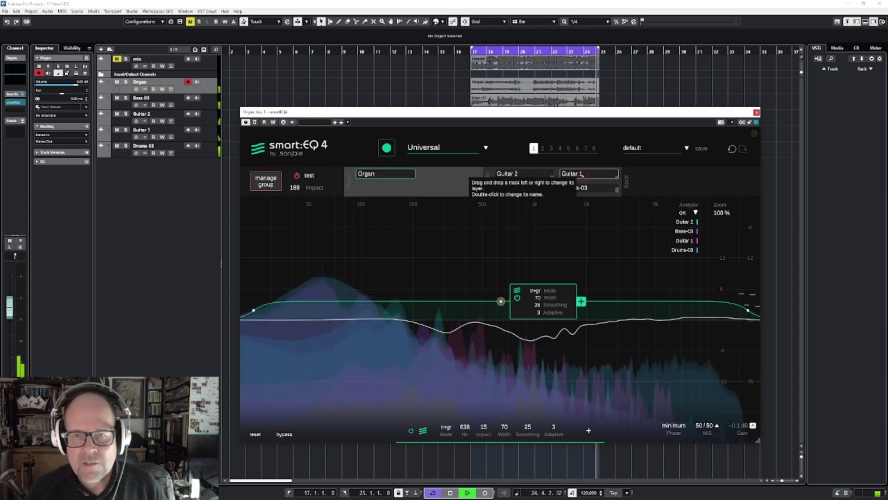
drag(572, 174, 661, 184)
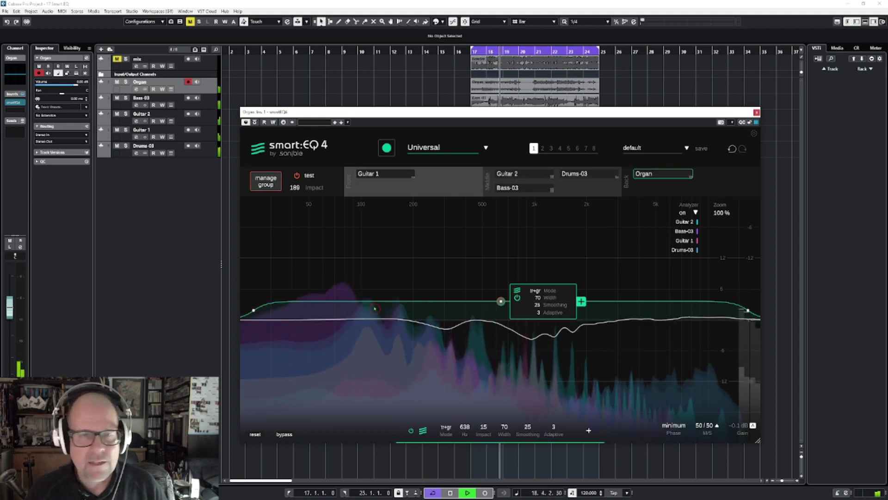
drag(295, 187, 268, 390)
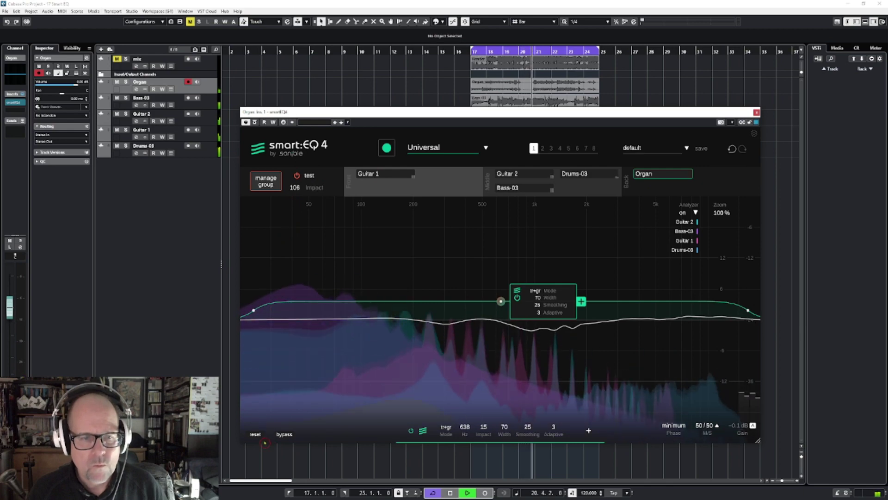
click(284, 434)
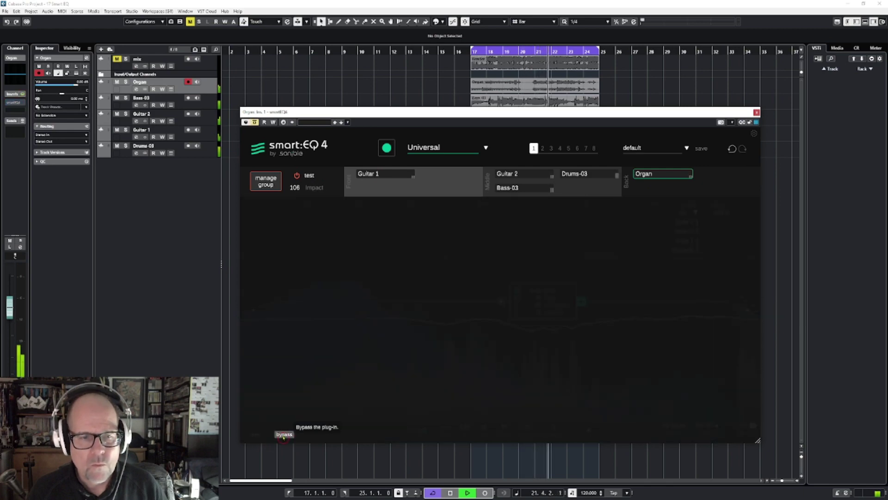
click(284, 434)
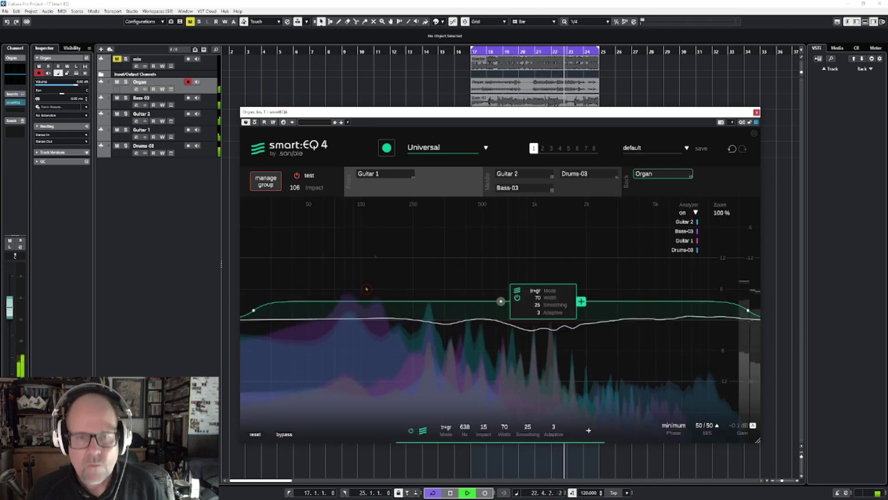
key(space)
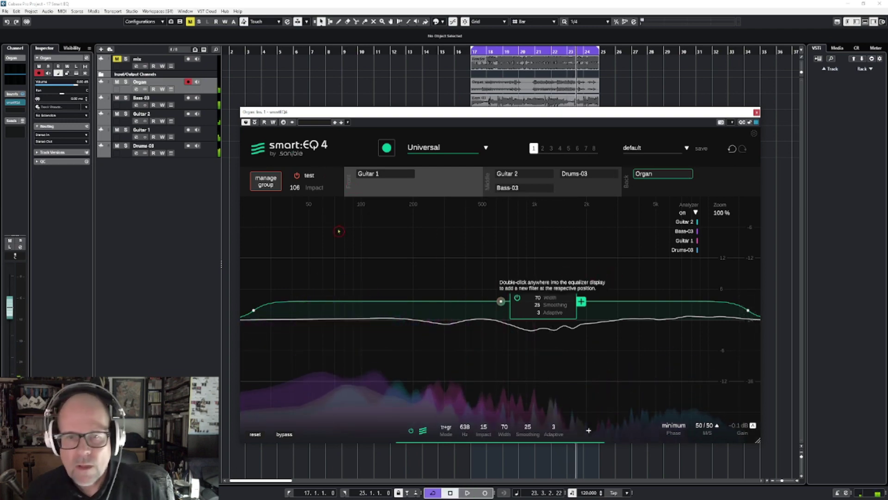
click(265, 181)
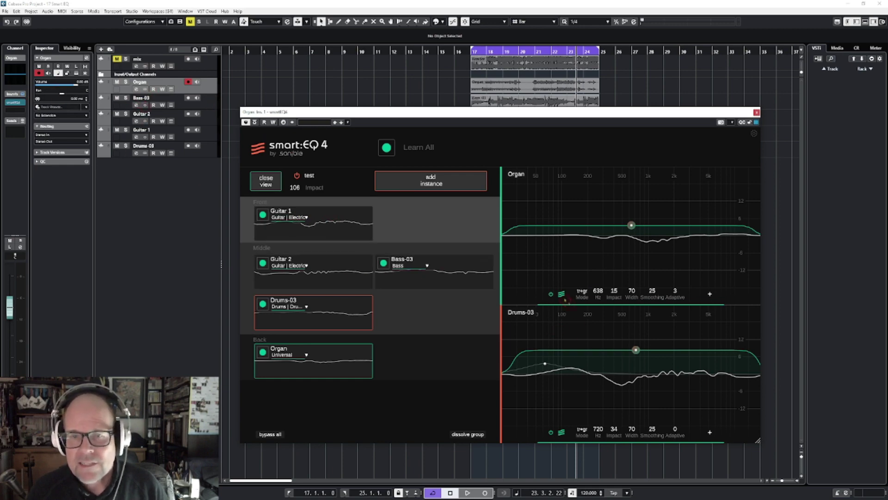
Cycle the Organ's Mode through track and tr+gr, finally leaving it on group.
click(583, 292)
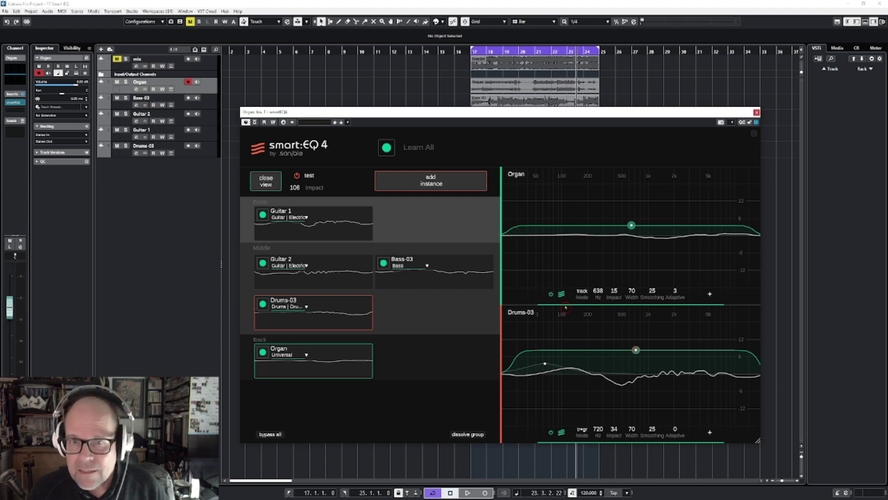
click(582, 292)
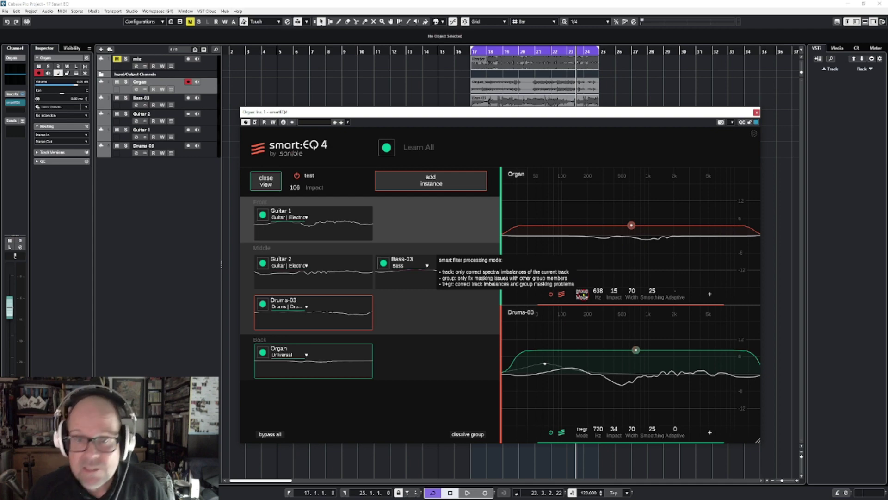
click(583, 293)
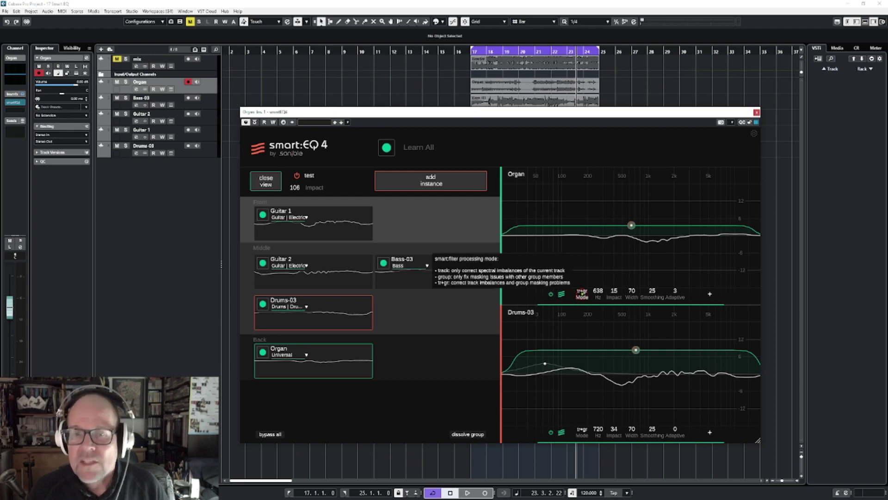
click(582, 292)
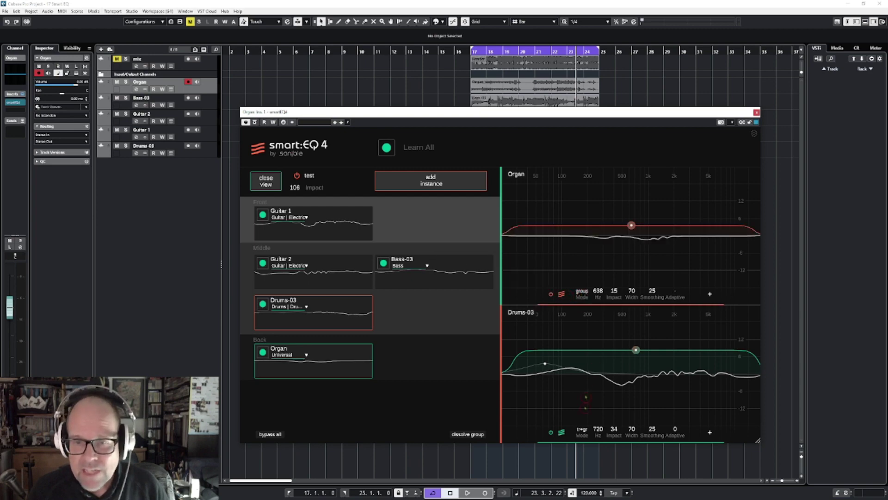
Set Drums-03 and Bass-03 to group mode.
click(582, 431)
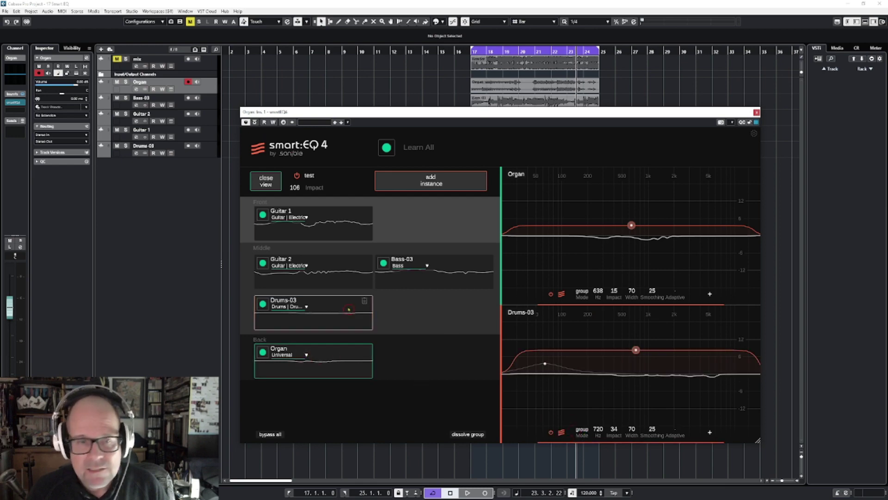
click(467, 280)
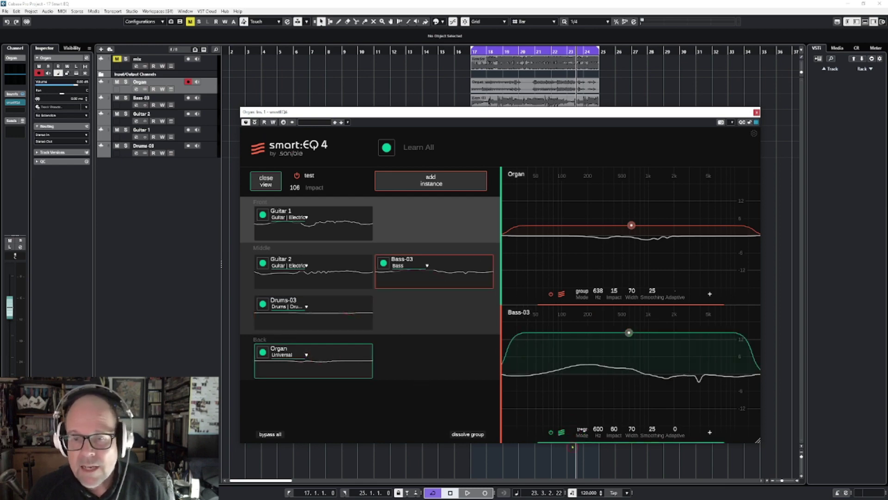
click(582, 431)
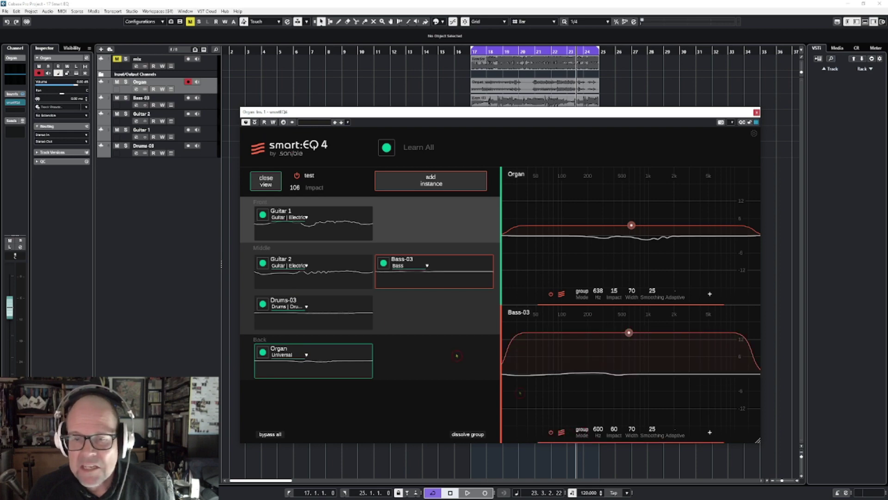
Set Guitar 2 and Guitar 1 to group mode, then recheck Guitar 2 and Bass-03.
click(324, 280)
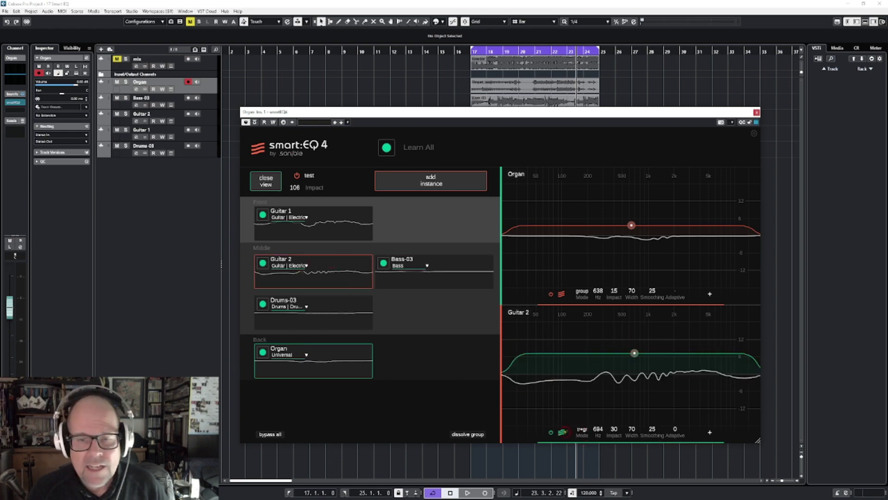
click(582, 432)
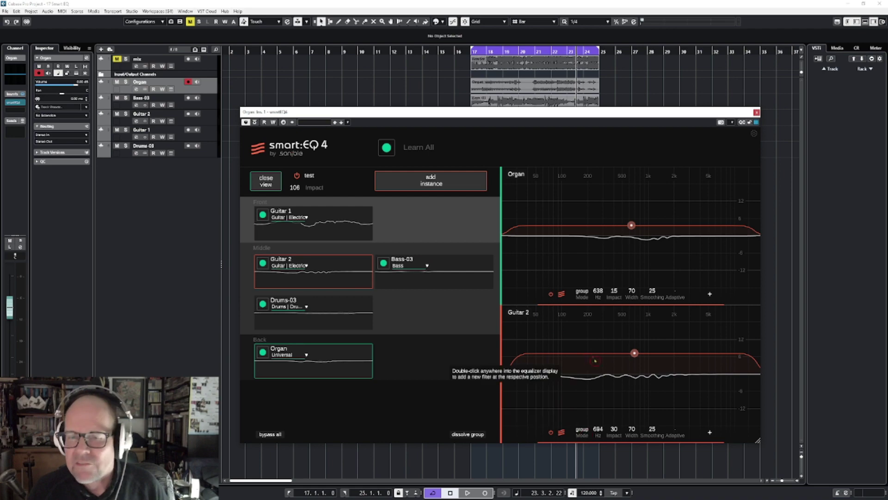
click(581, 432)
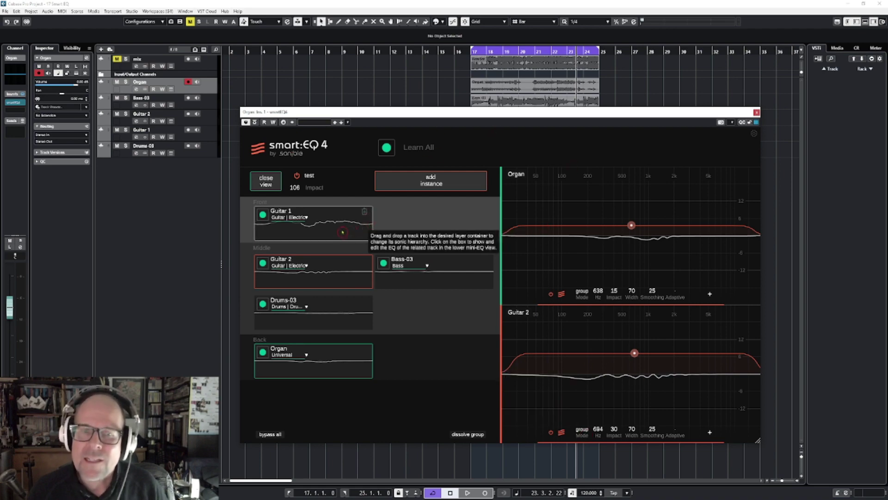
click(342, 232)
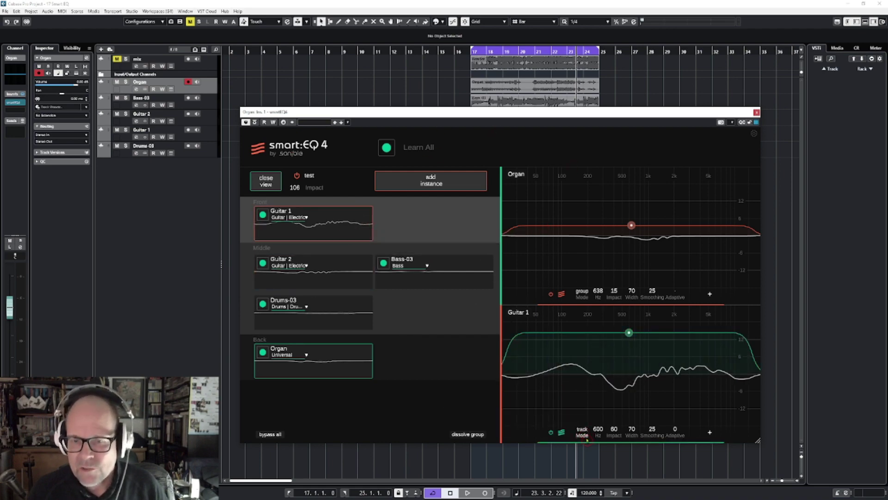
click(582, 432)
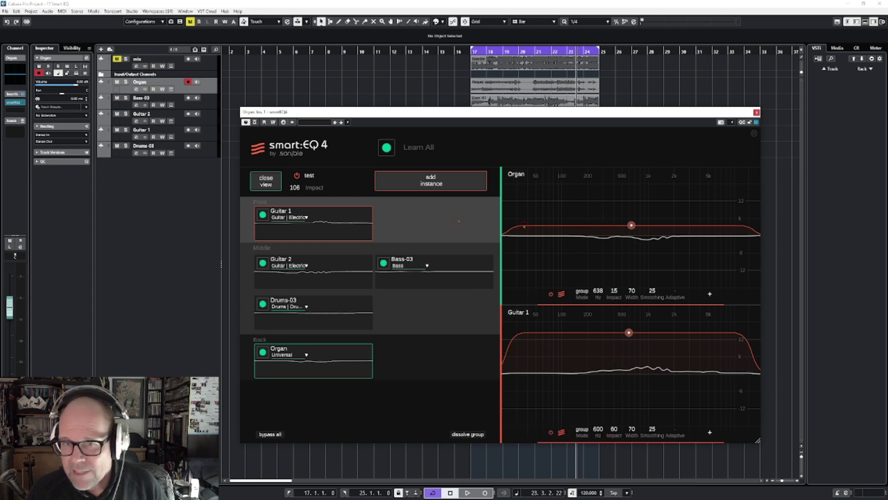
click(343, 272)
click(470, 266)
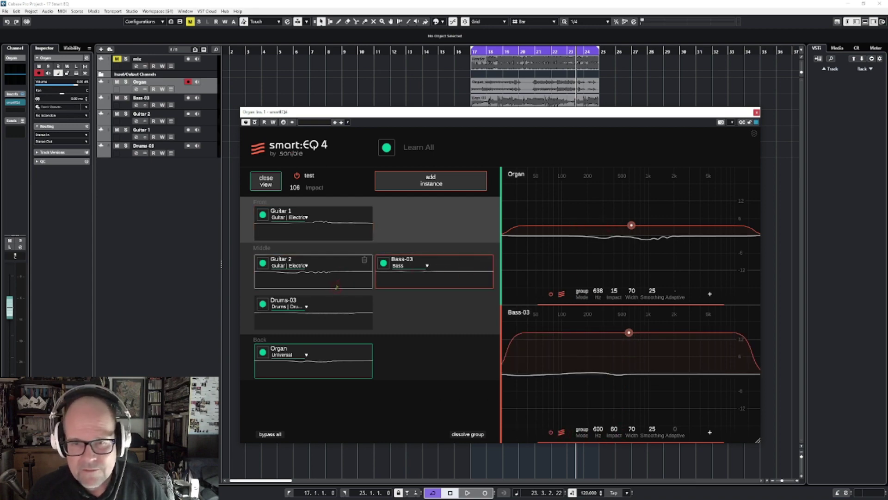
With Drums-03's EQ shown, play the stems, A/B the group bypass, and keep Guitar 1 in Front.
click(356, 303)
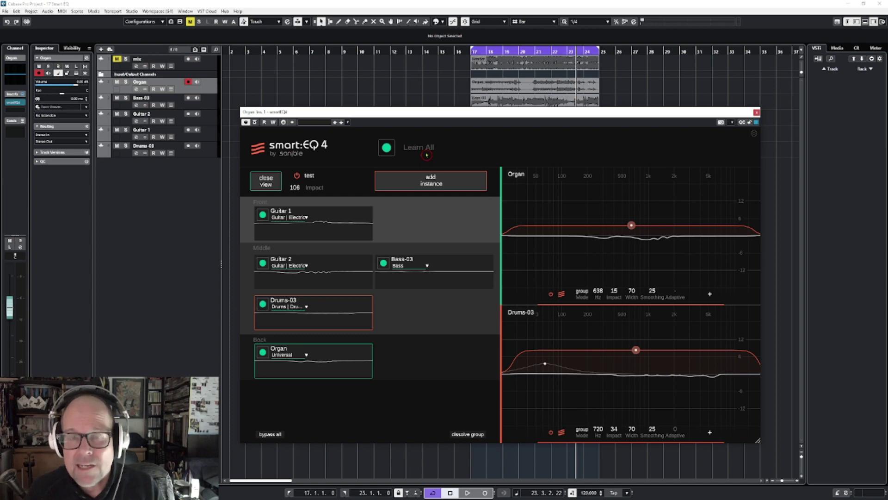
key(space)
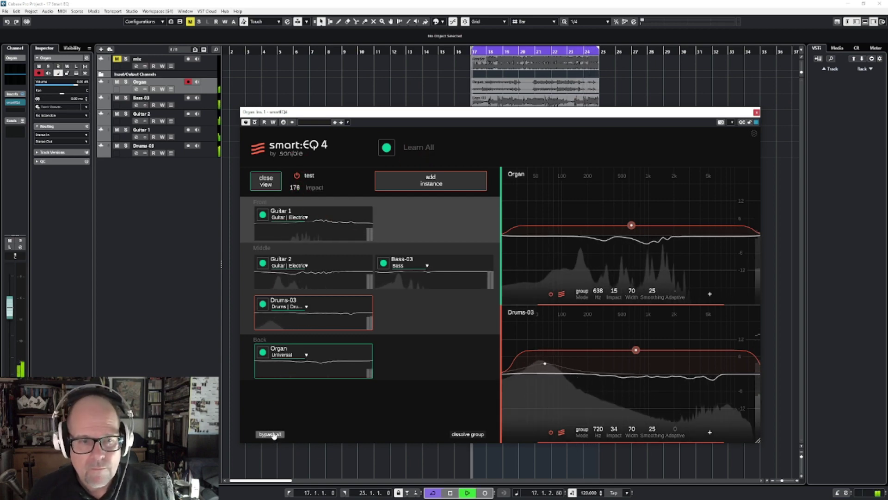
click(273, 434)
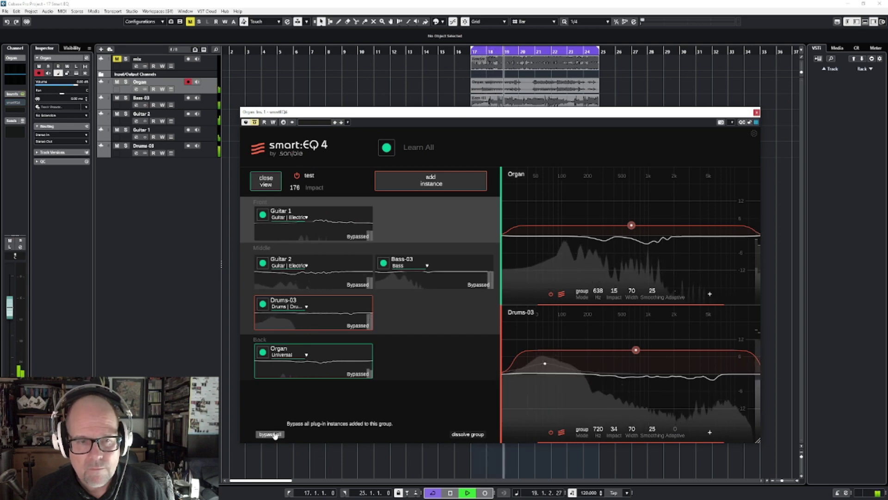
click(273, 435)
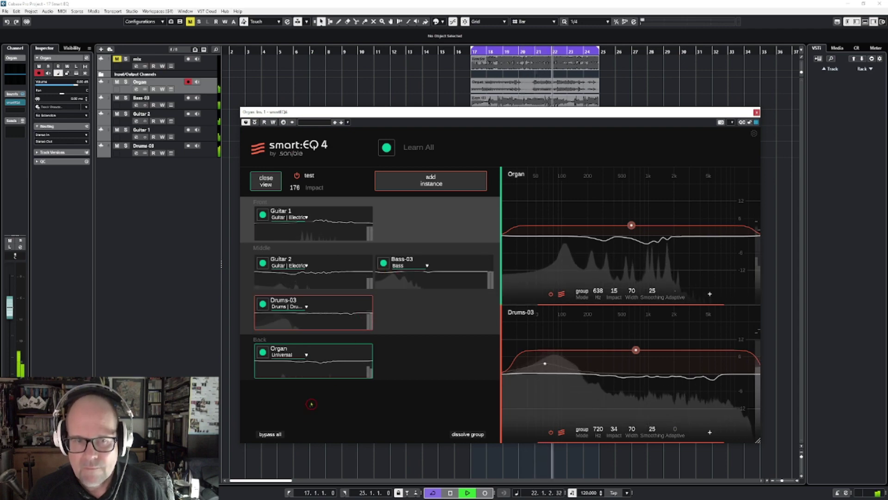
drag(321, 171, 411, 288)
drag(330, 303, 341, 230)
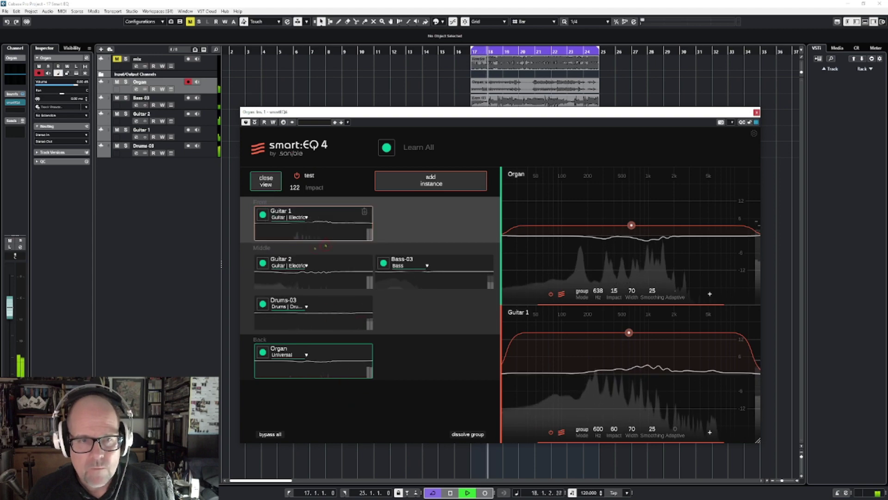
Stop playback and read the help tips for the Front, Middle and Back layer areas.
key(space)
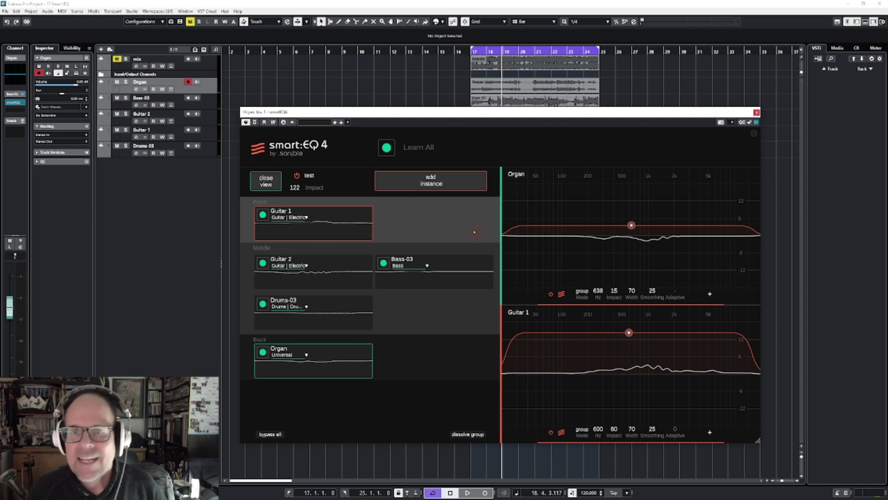
mouse_move(457, 224)
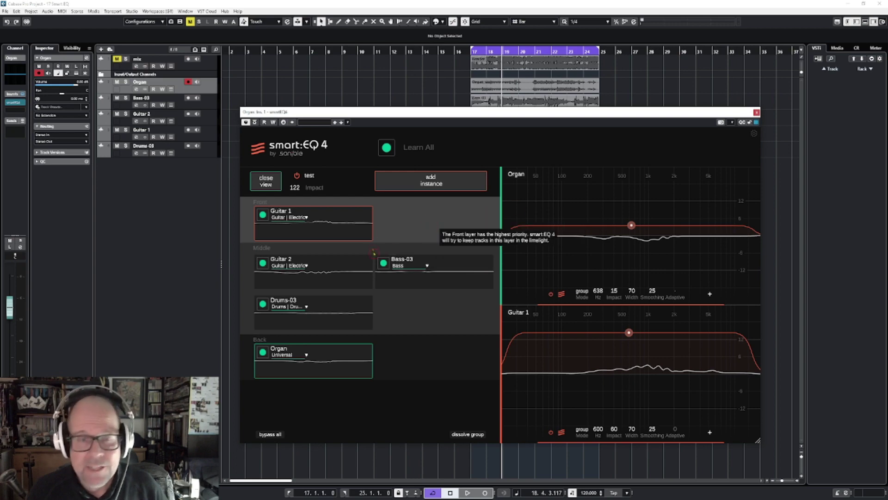
mouse_move(425, 254)
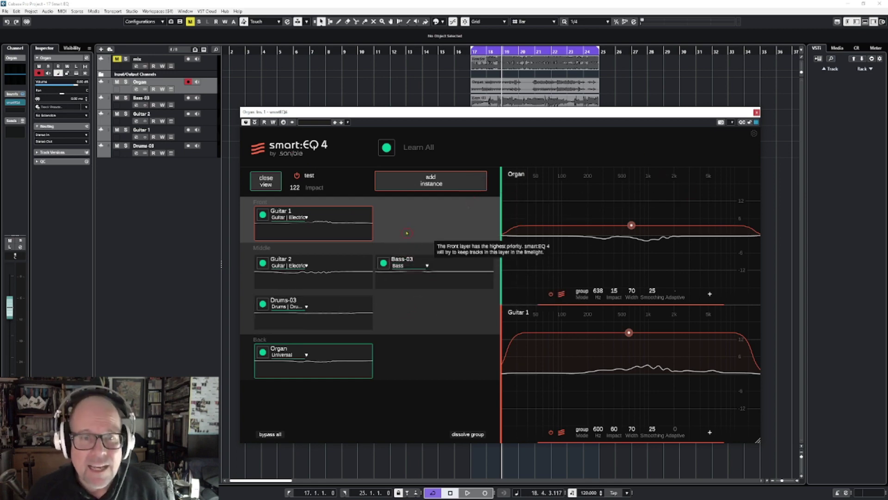
mouse_move(427, 214)
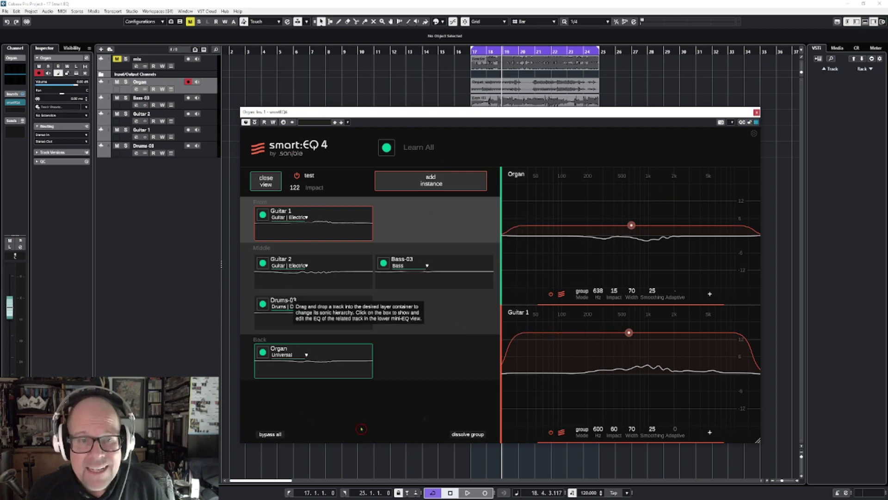
mouse_move(330, 311)
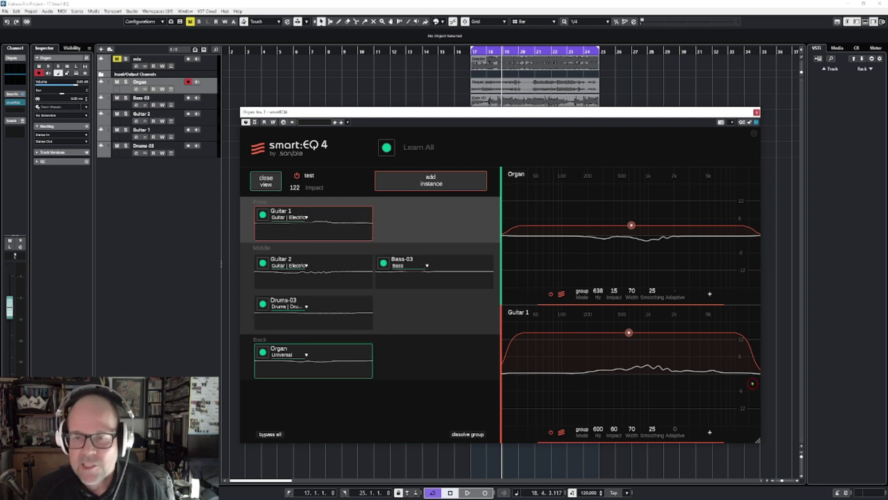
Set Organ to track+group mode and Drums-03 to track mode.
drag(758, 441, 828, 447)
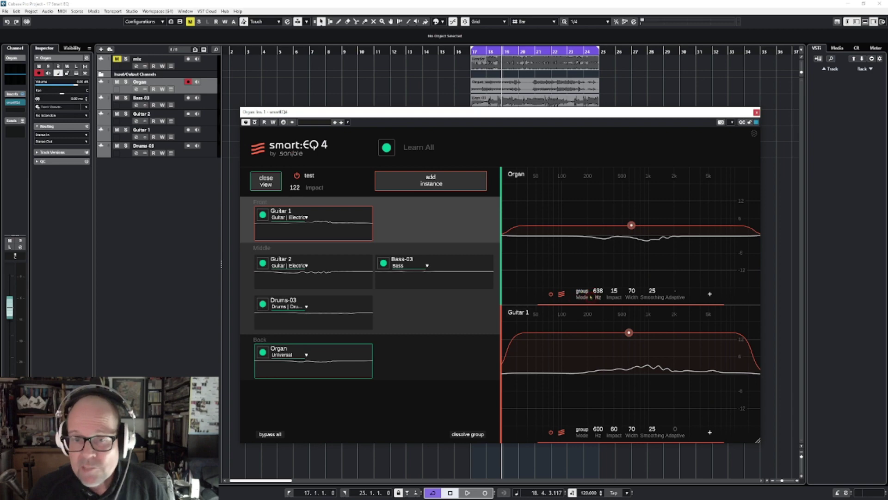
drag(582, 292, 576, 280)
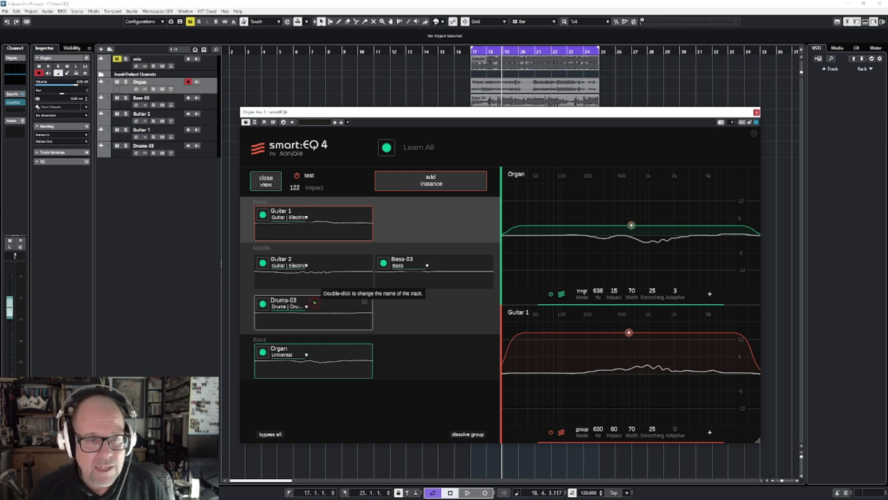
click(349, 304)
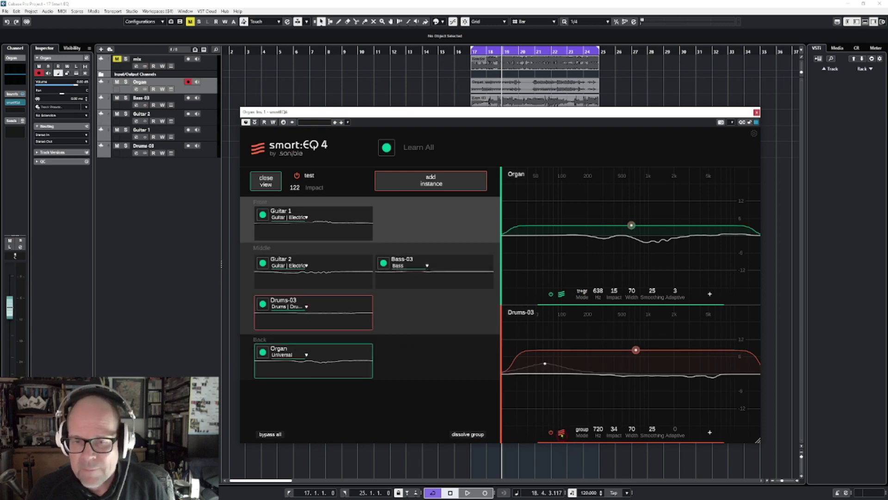
click(583, 434)
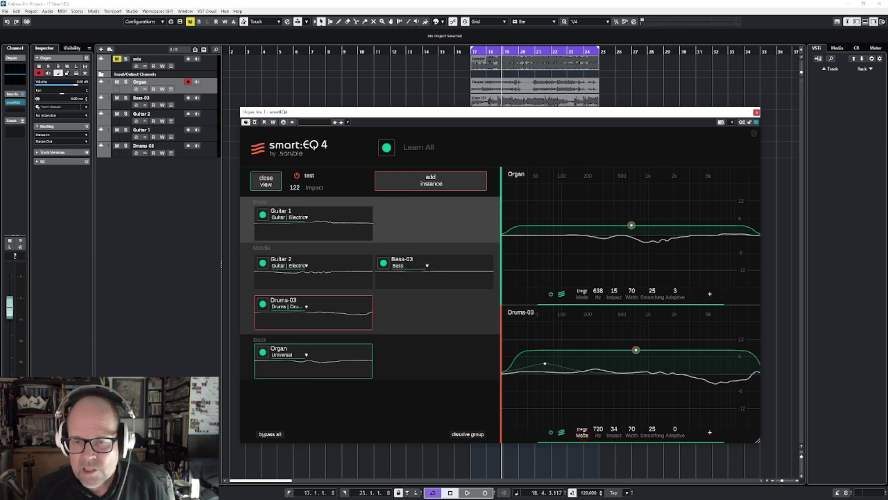
click(582, 433)
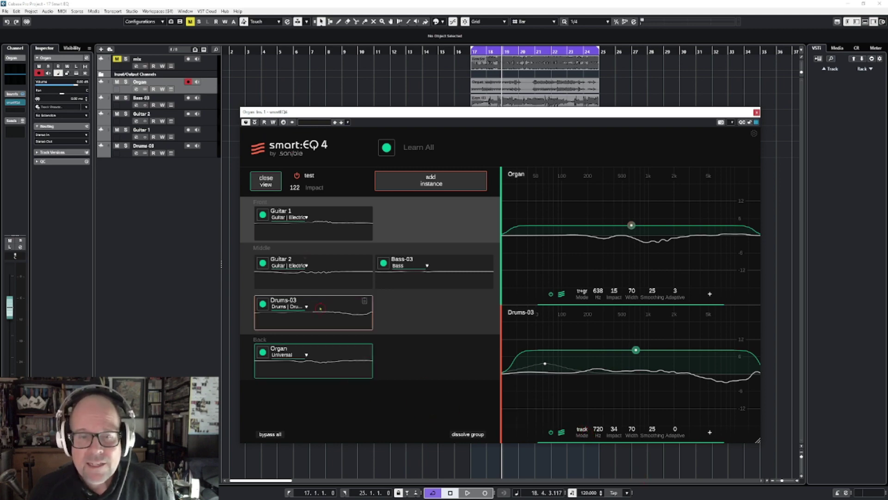
Play the song, compare the group bypassed and active, then stop playback.
key(space)
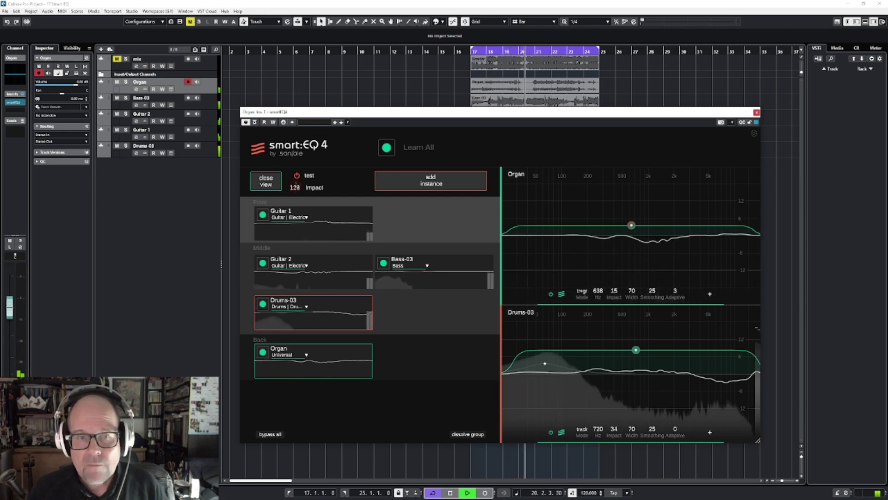
click(270, 434)
click(270, 434)
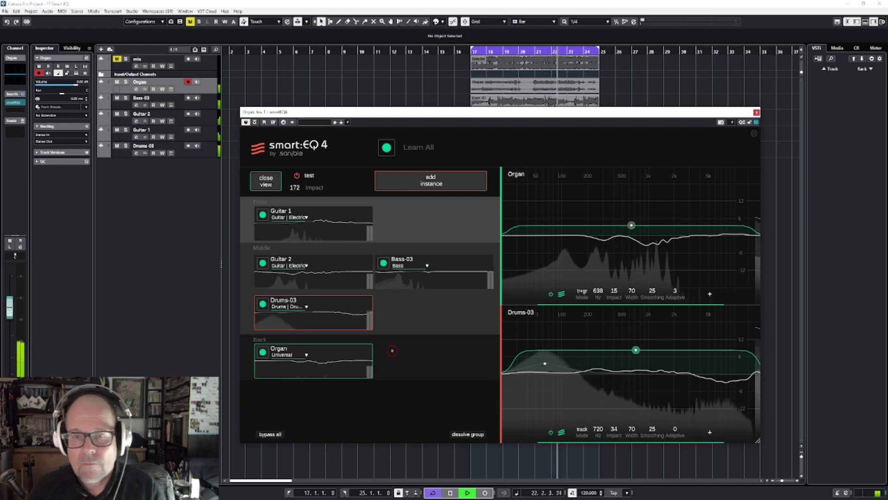
key(space)
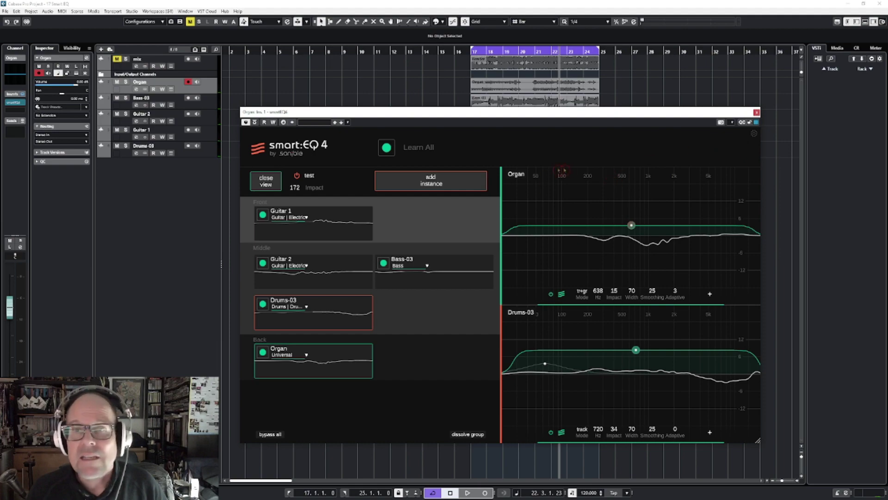
drag(525, 112, 532, 78)
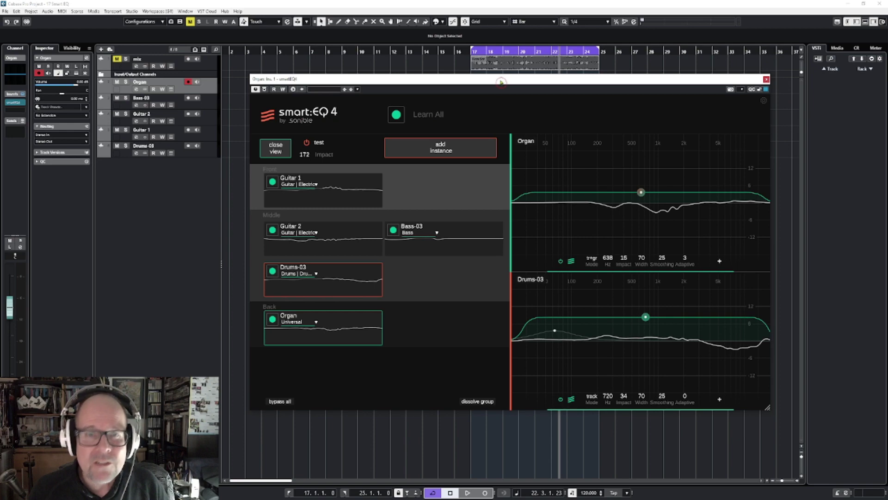
drag(501, 82, 491, 82)
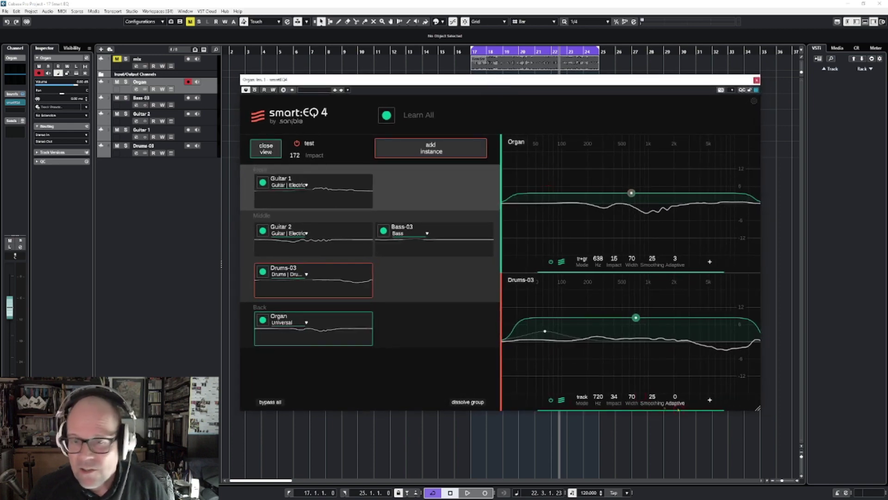
Close the group overview to show the Organ's own EQ with its 638 Hz tr+gr filter.
click(266, 148)
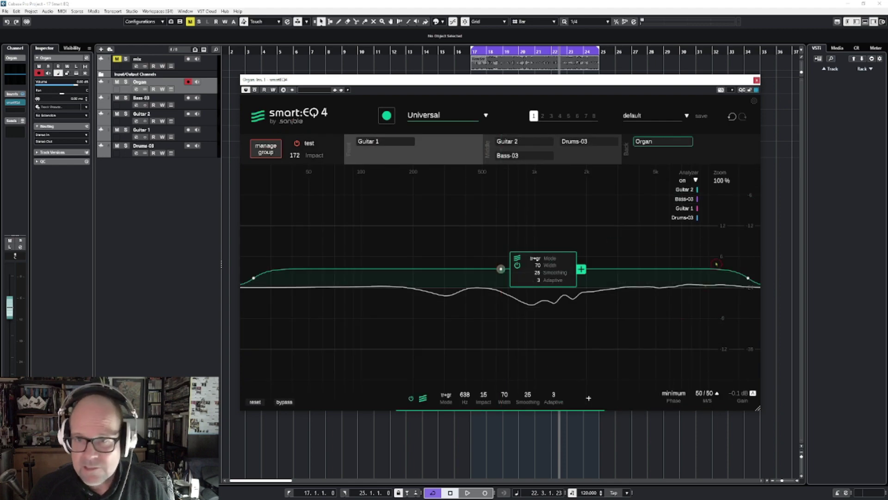